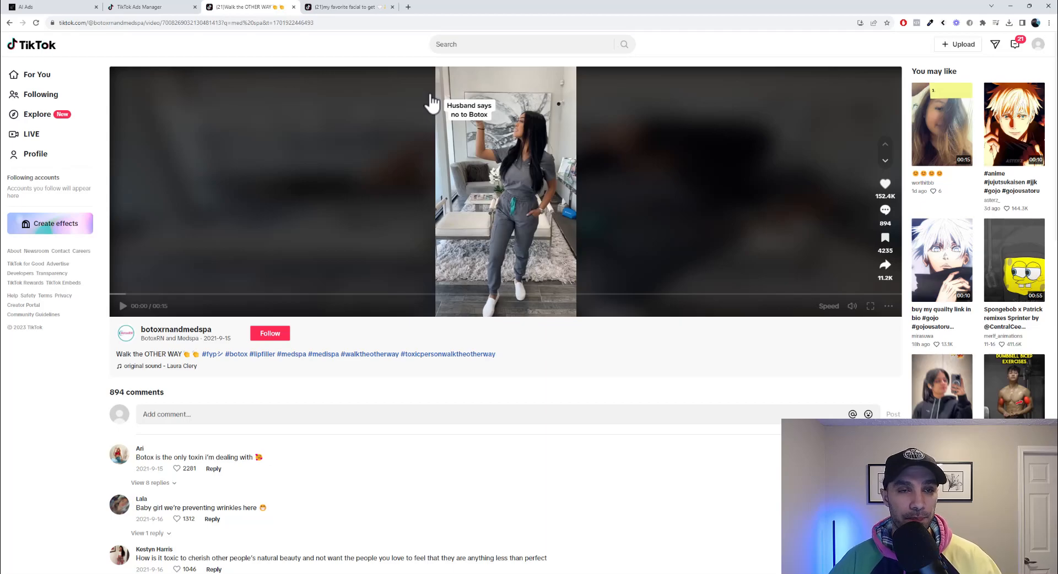
Switch to AI Ads, start a new TikTok ad and expand its website details.
click(35, 5)
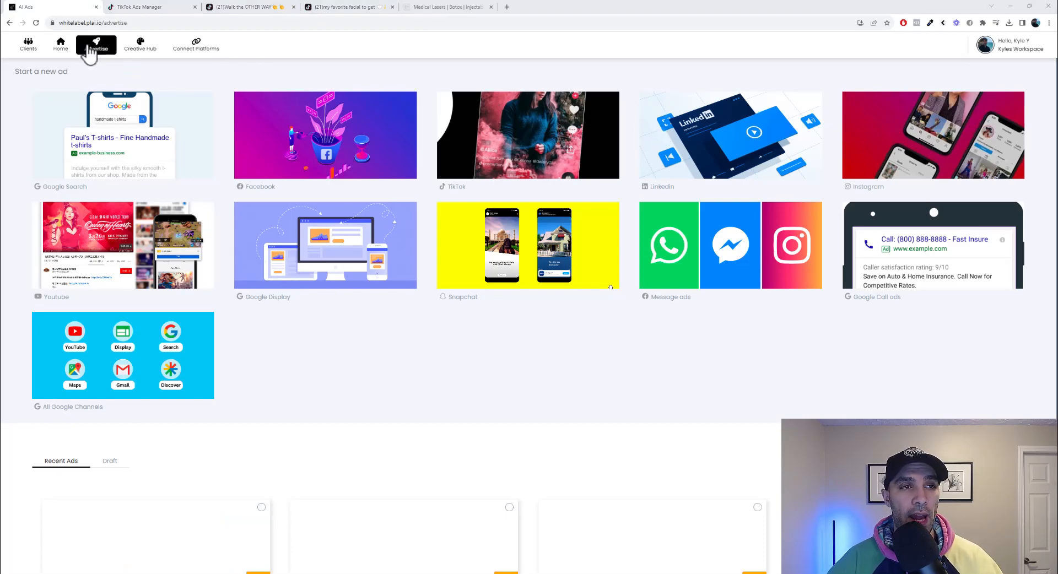
click(490, 157)
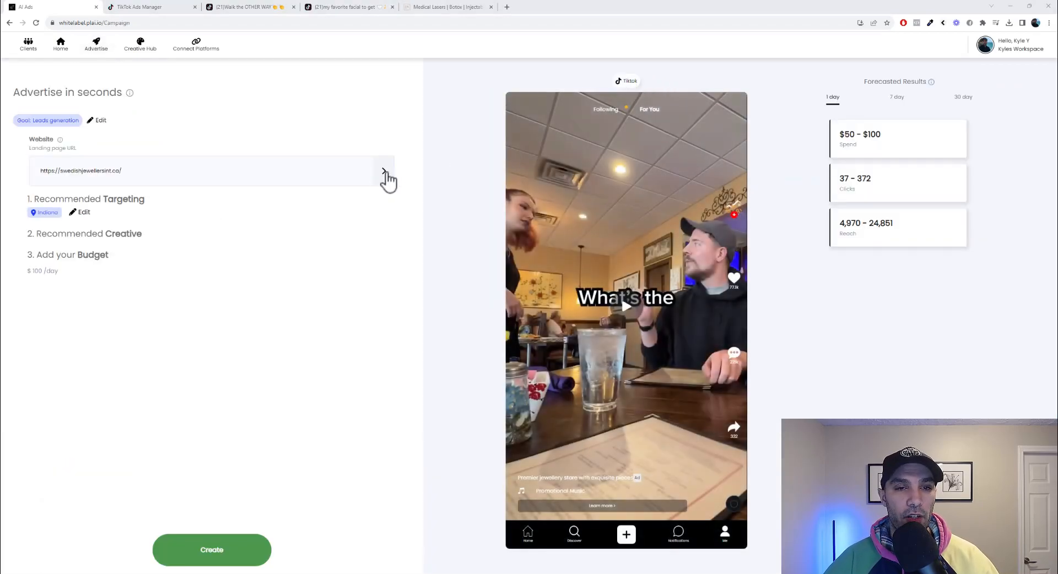
click(386, 172)
Clear the existing landing page URL, business name and description from the ad form.
click(144, 173)
drag(144, 173, 7, 172)
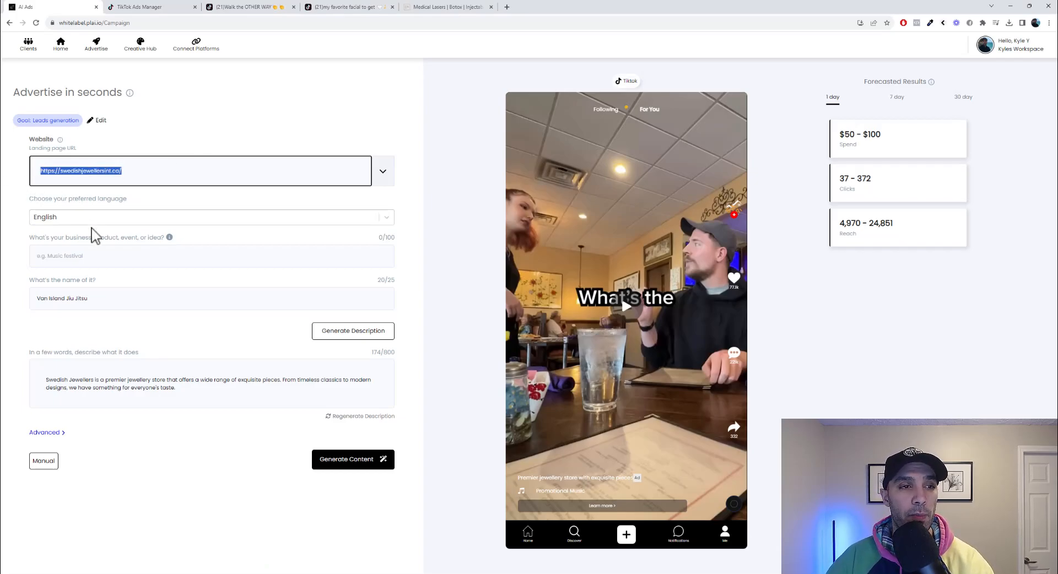
key(BackSpace)
drag(116, 296, 4, 299)
key(BackSpace)
drag(195, 395, 6, 325)
key(BackSpace)
click(86, 175)
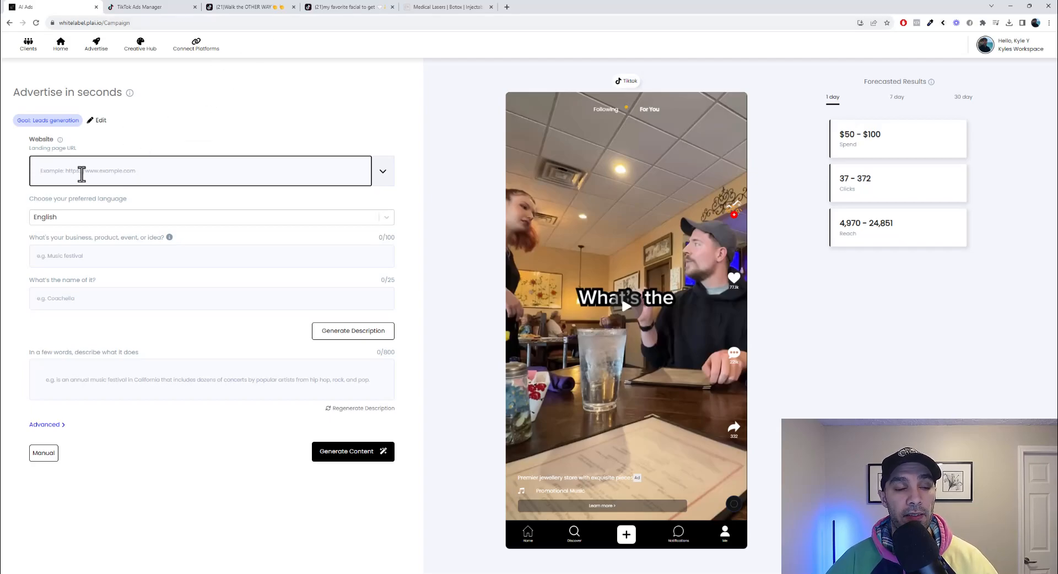
click(452, 8)
click(439, 23)
key(ctrl+c)
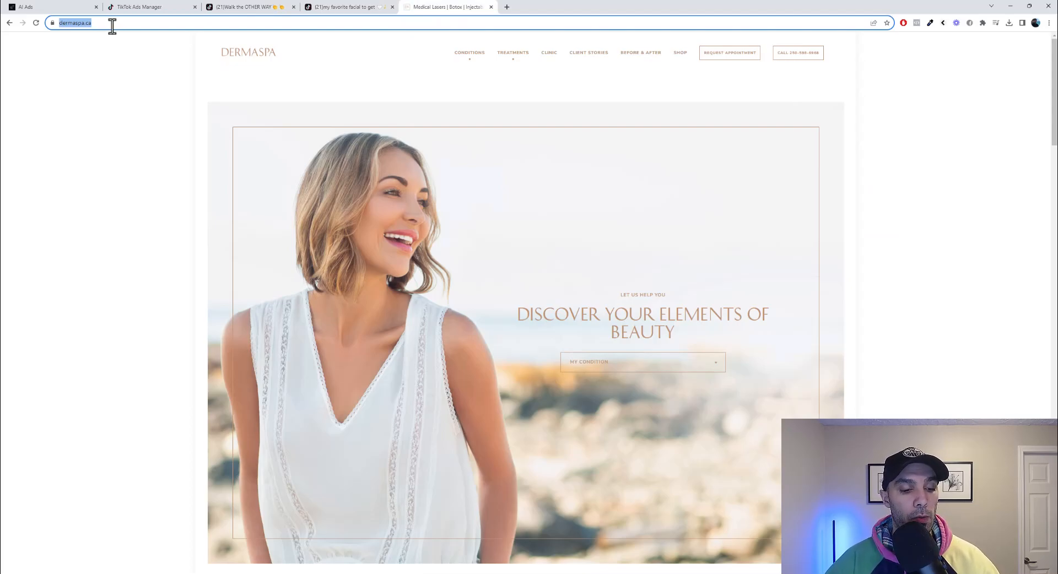
click(64, 9)
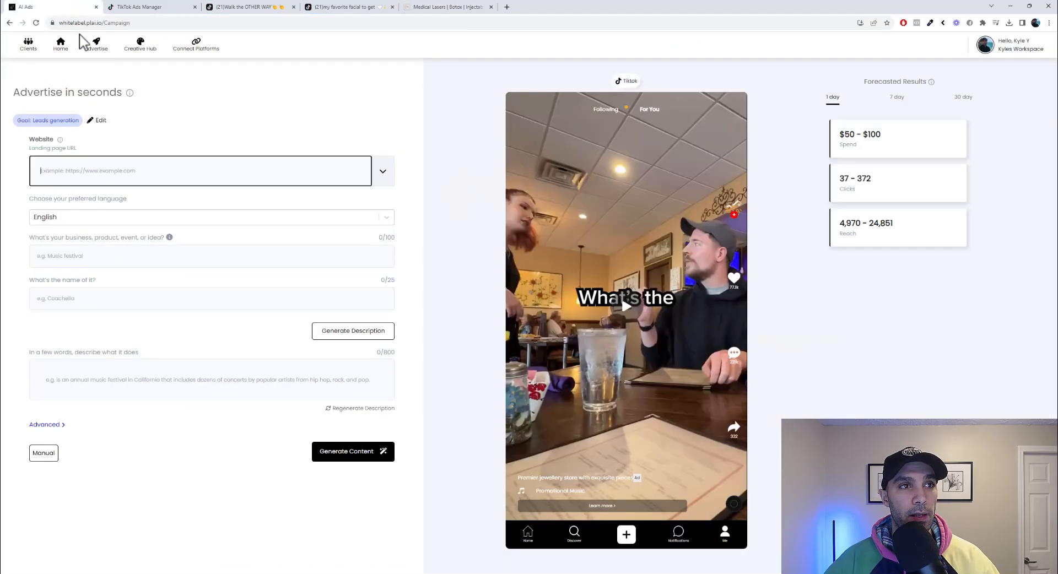
key(ctrl+v)
Enter "Med Spa" as the business type and "Derma Spa" as its name.
click(76, 256)
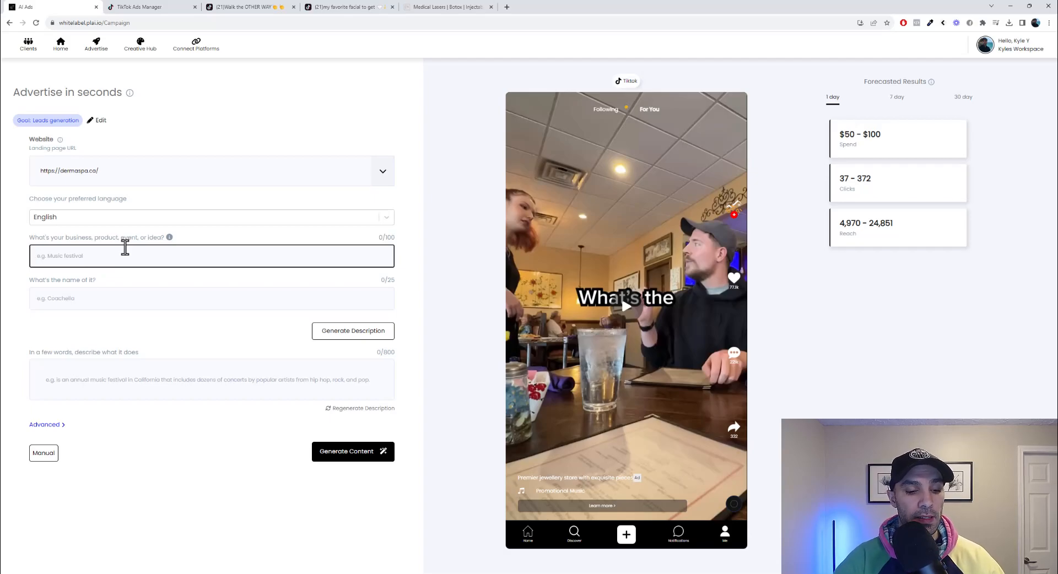
text(Med Spa)
click(89, 303)
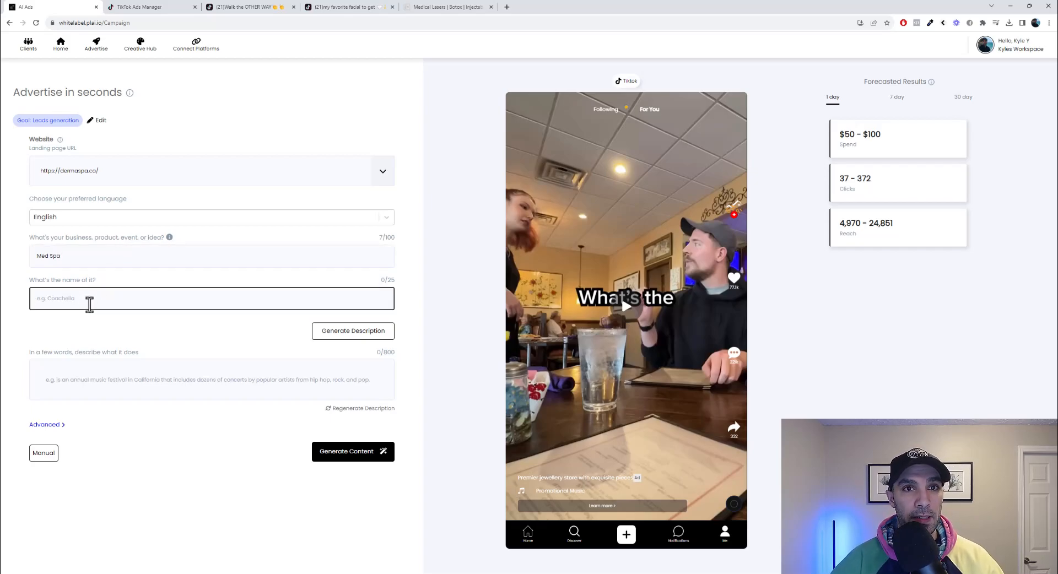
text(Derm)
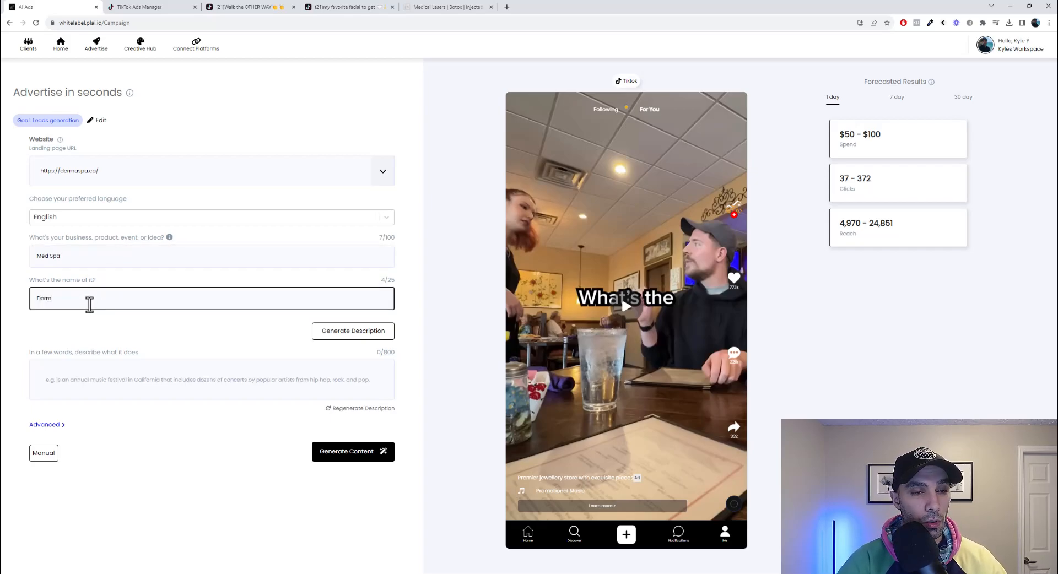
text(a Spa)
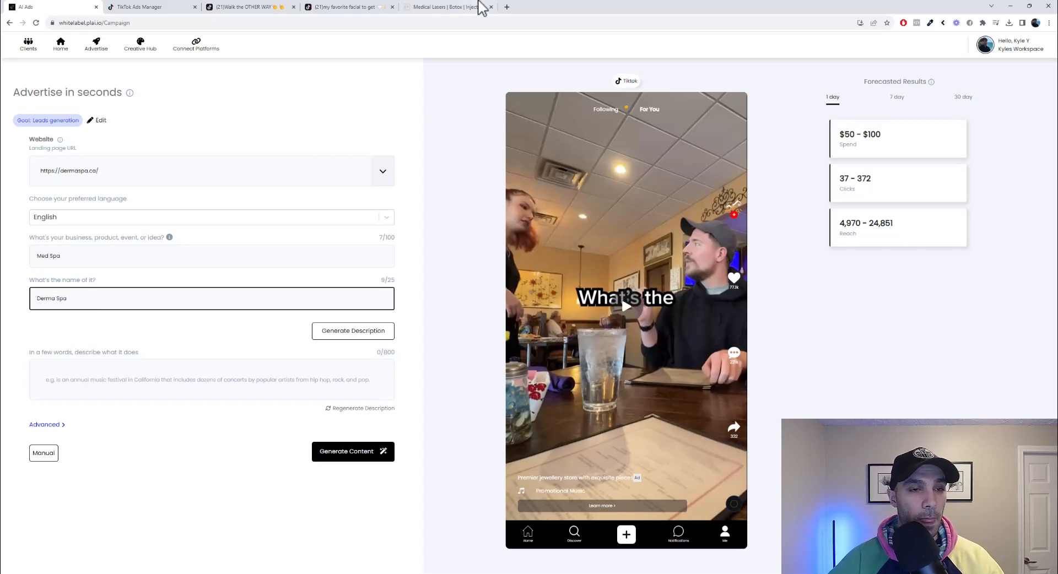
Take a look at the Dermaspa website, then generate the business description automatically in AI Ads.
click(436, 8)
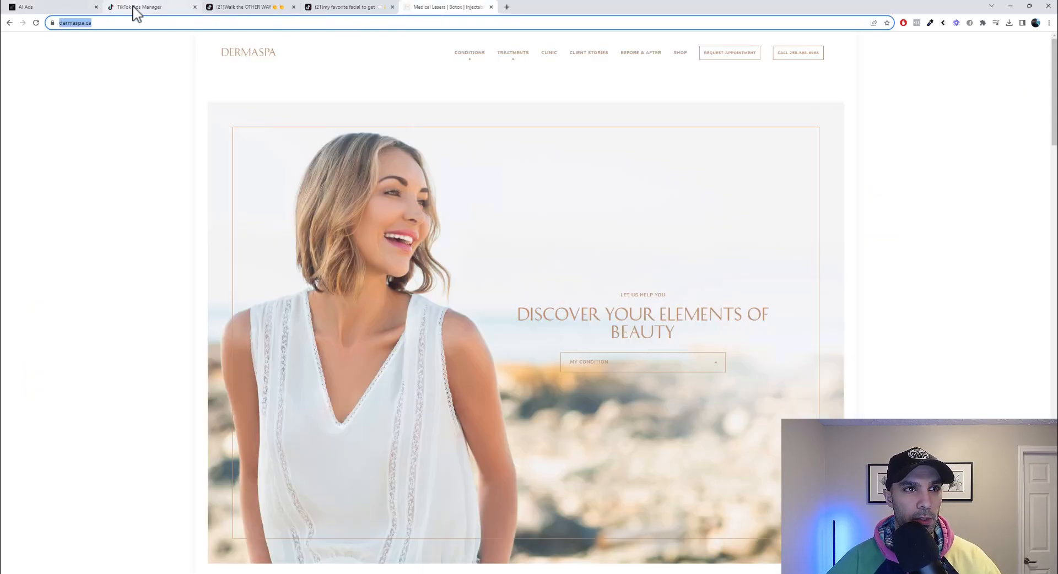
click(55, 9)
click(83, 384)
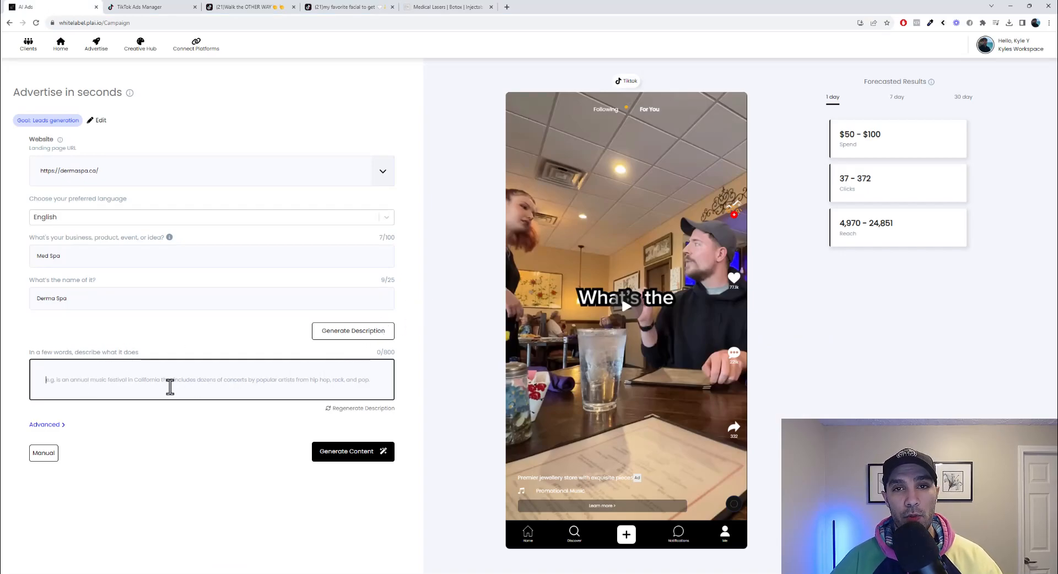
click(355, 334)
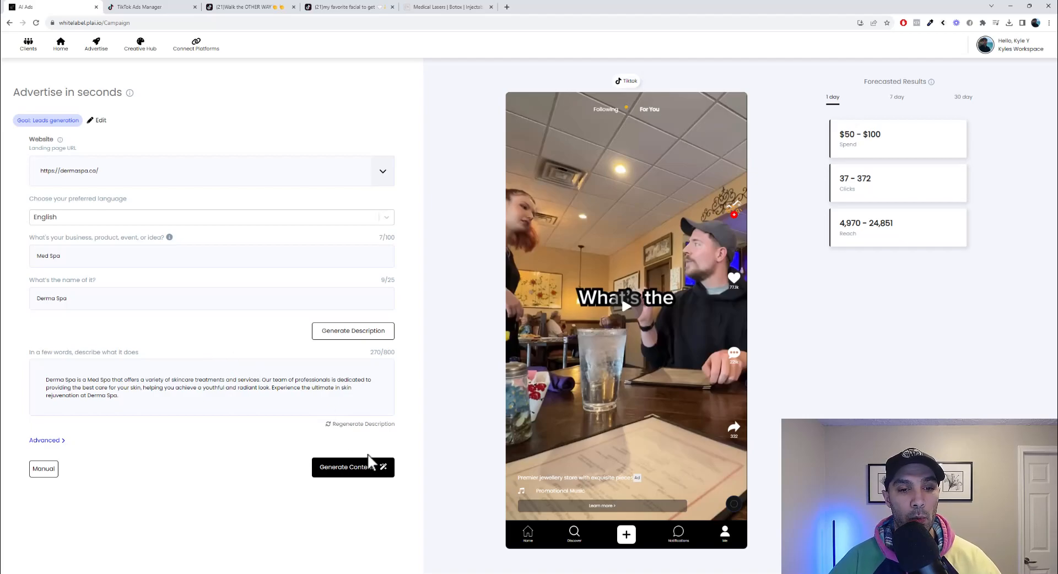
Add the offer "Get 10% off your first Botox Treatment" in the advanced options and generate the ad content.
click(57, 444)
click(88, 482)
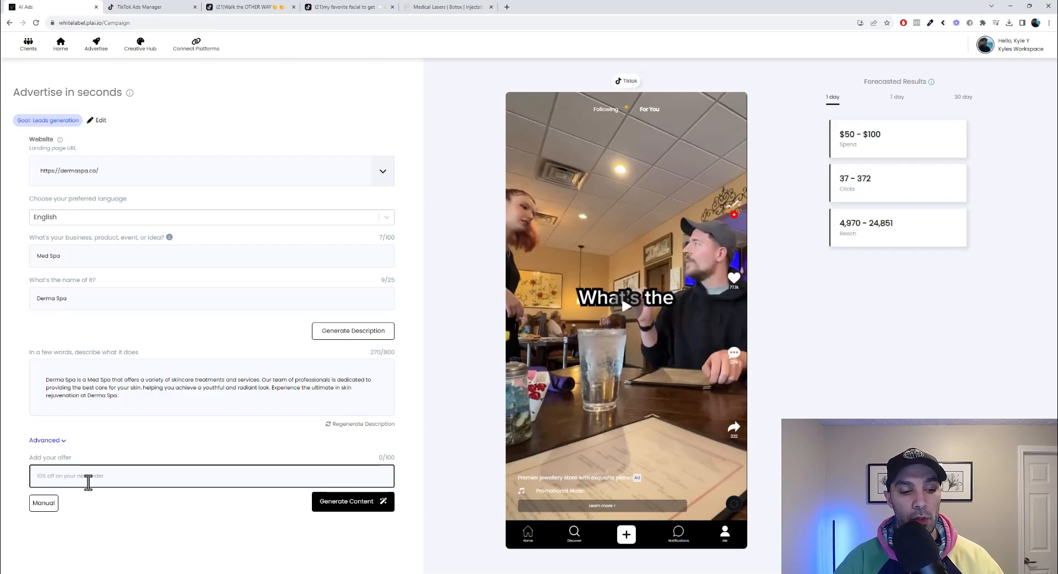
text(Get 10%)
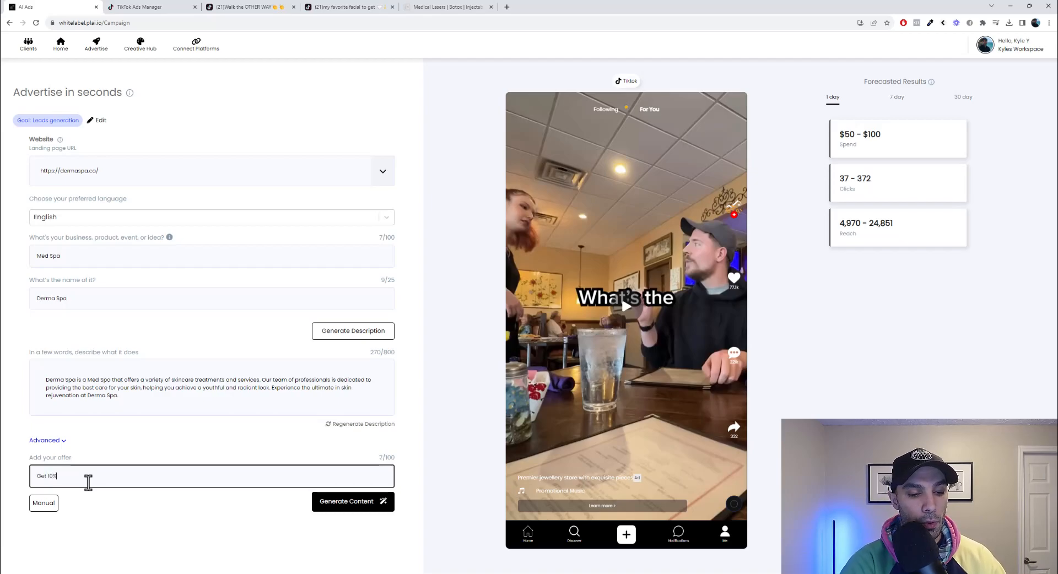
text( off your fir)
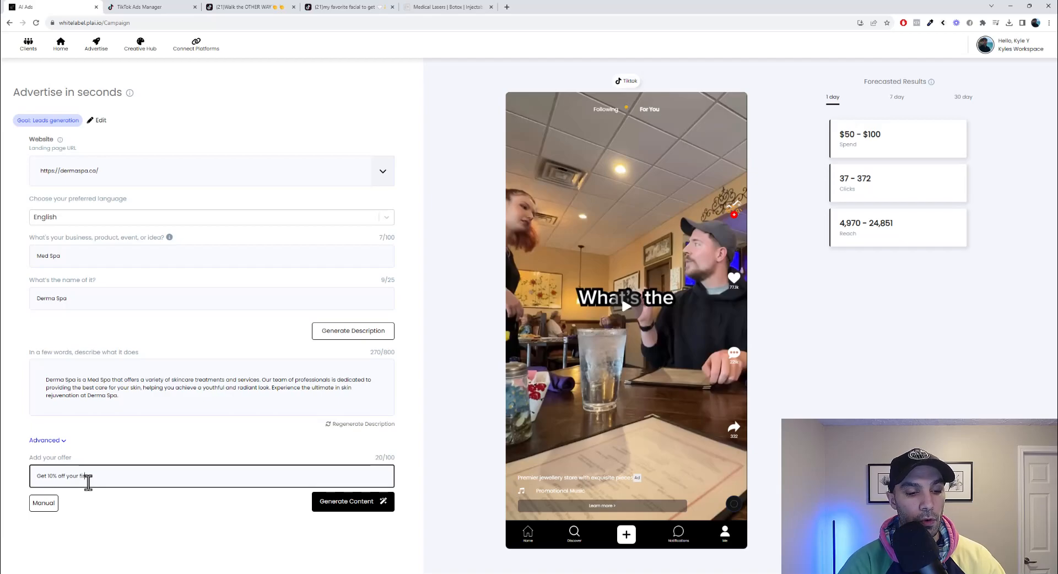
text(st Botox Treatment.)
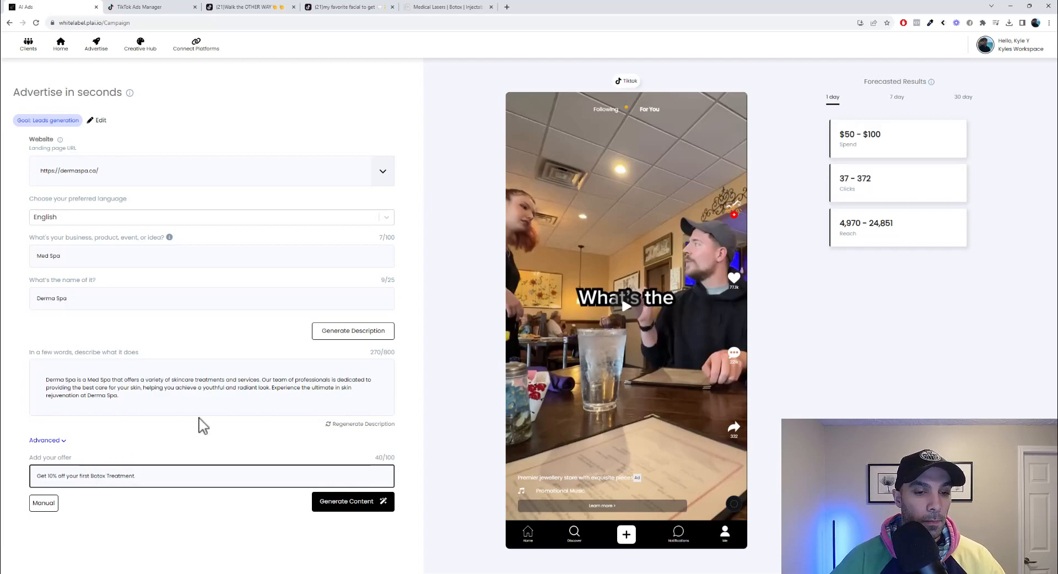
click(356, 512)
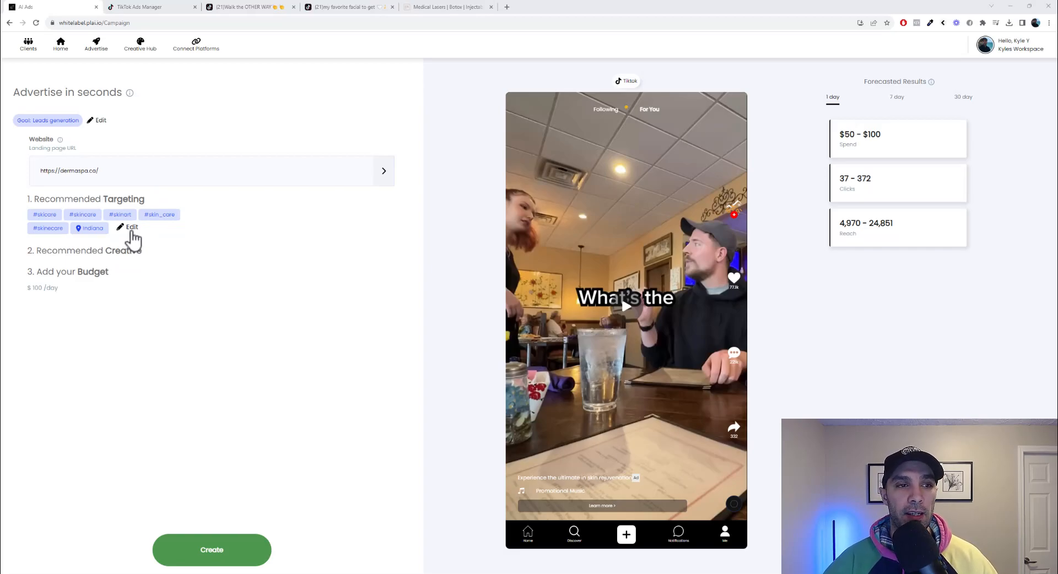
Edit the recommended targeting, remove every suggested hashtag from the TikTok interests and open the list of interests.
click(132, 227)
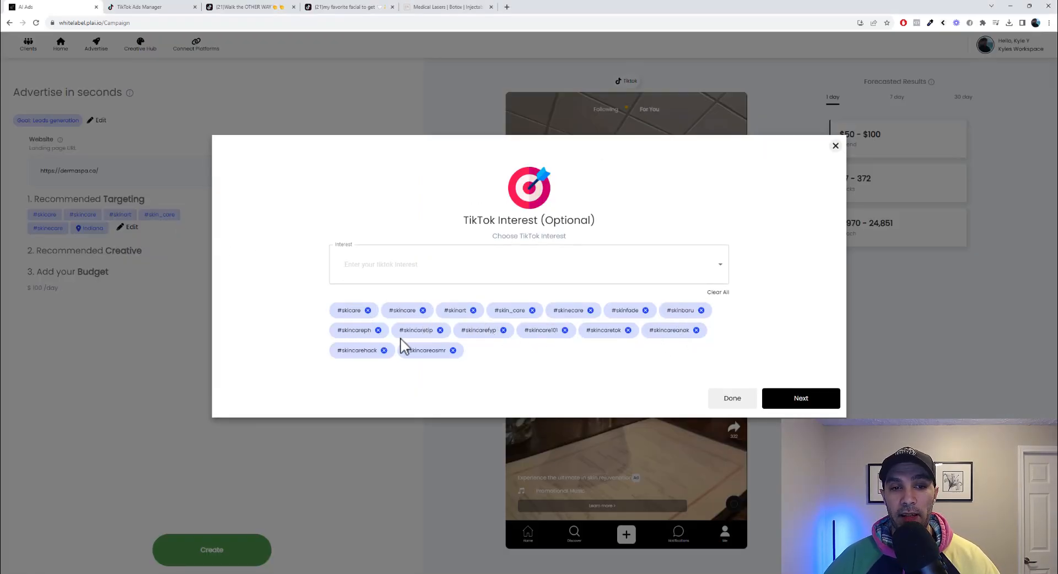
click(368, 310)
click(371, 310)
click(367, 311)
click(374, 321)
click(374, 321)
click(372, 321)
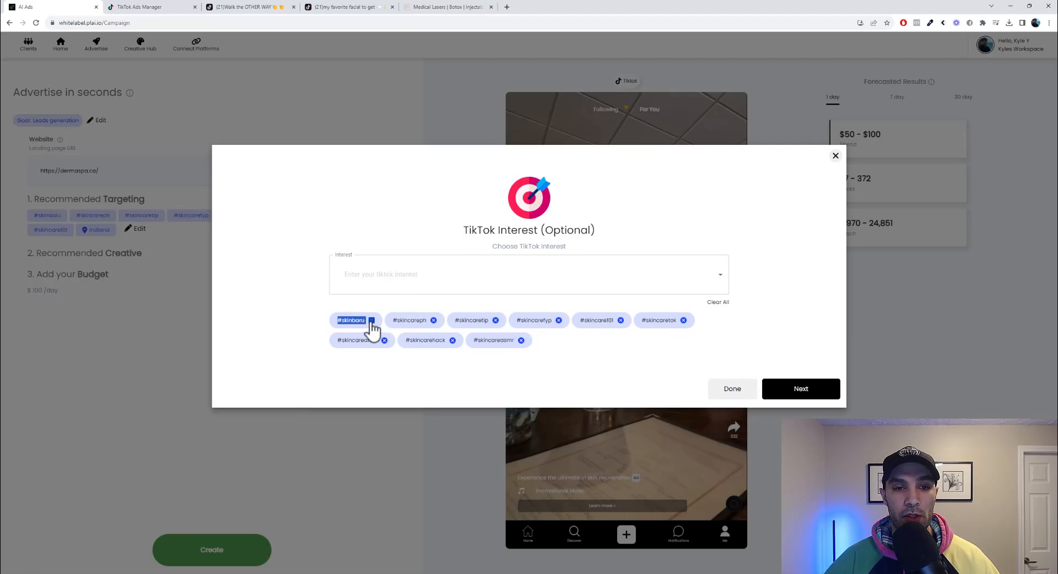
click(371, 321)
click(379, 320)
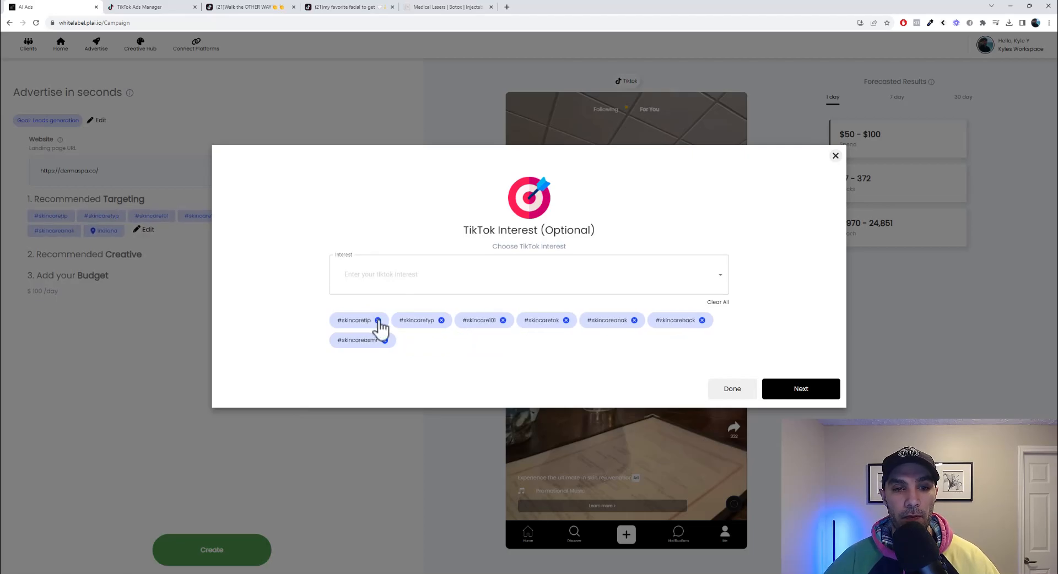
click(379, 320)
click(378, 330)
click(378, 330)
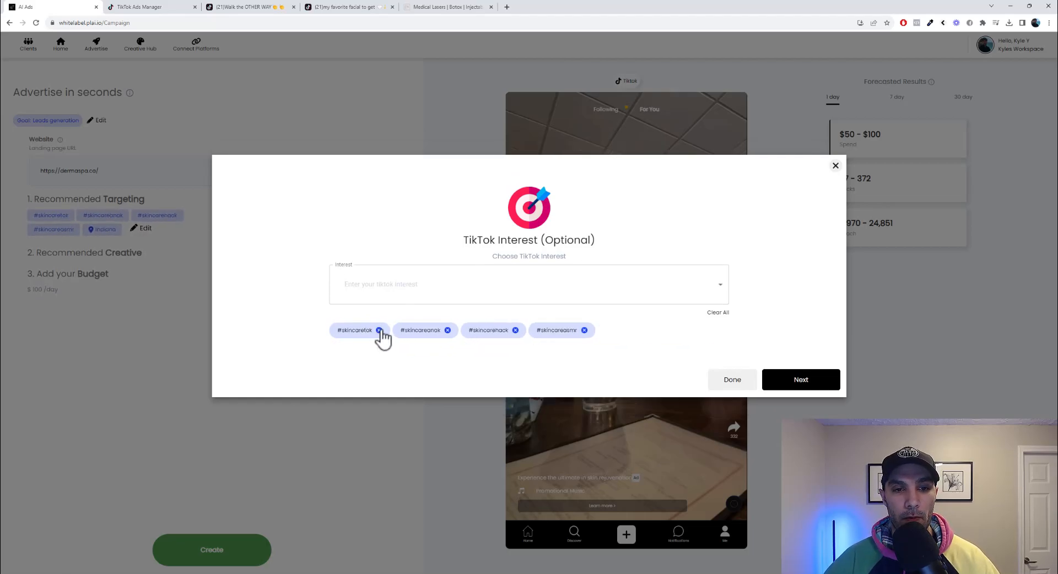
click(380, 330)
click(385, 330)
click(384, 330)
click(386, 331)
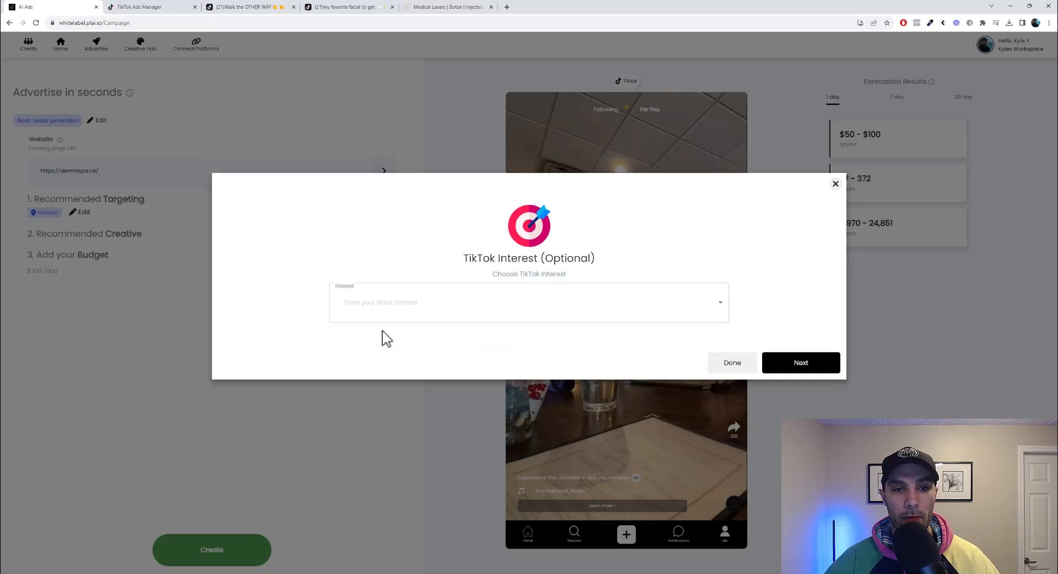
click(369, 308)
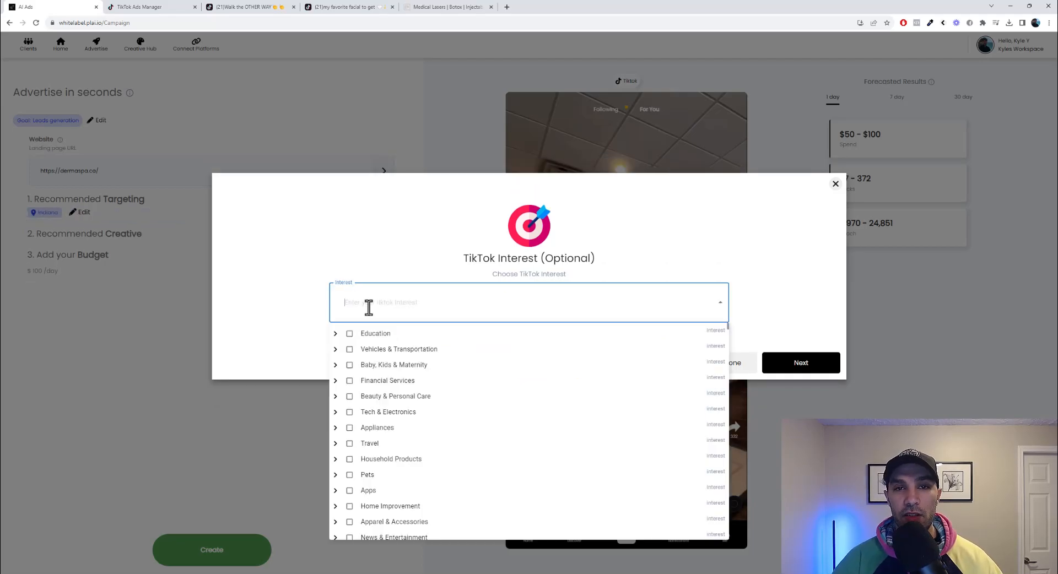
text(skincare)
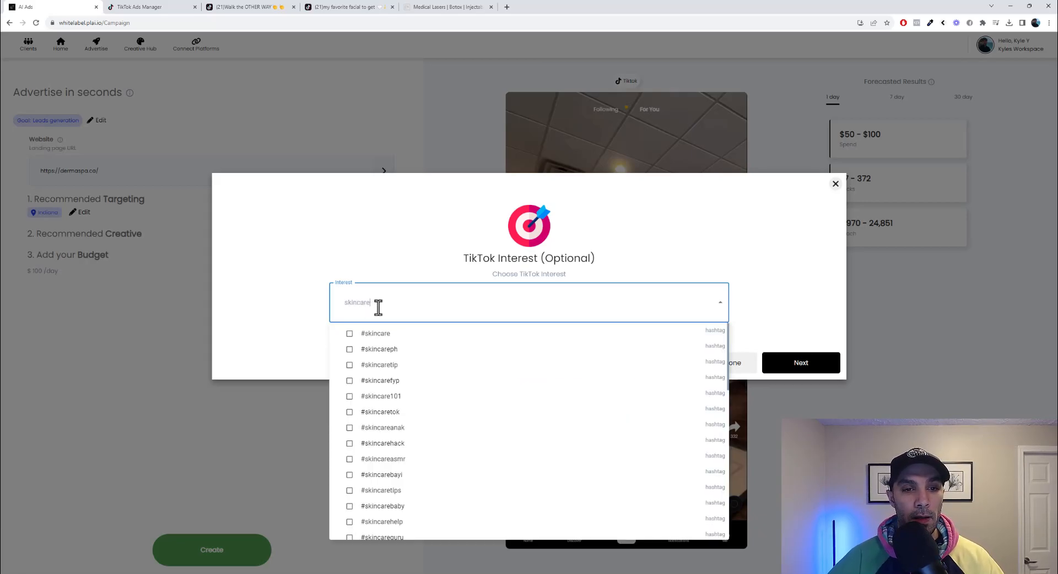
key(BackSpace)
key(BackSpace)
key(BackSpace)
key(BackSpace)
key(BackSpace)
key(BackSpace)
key(BackSpace)
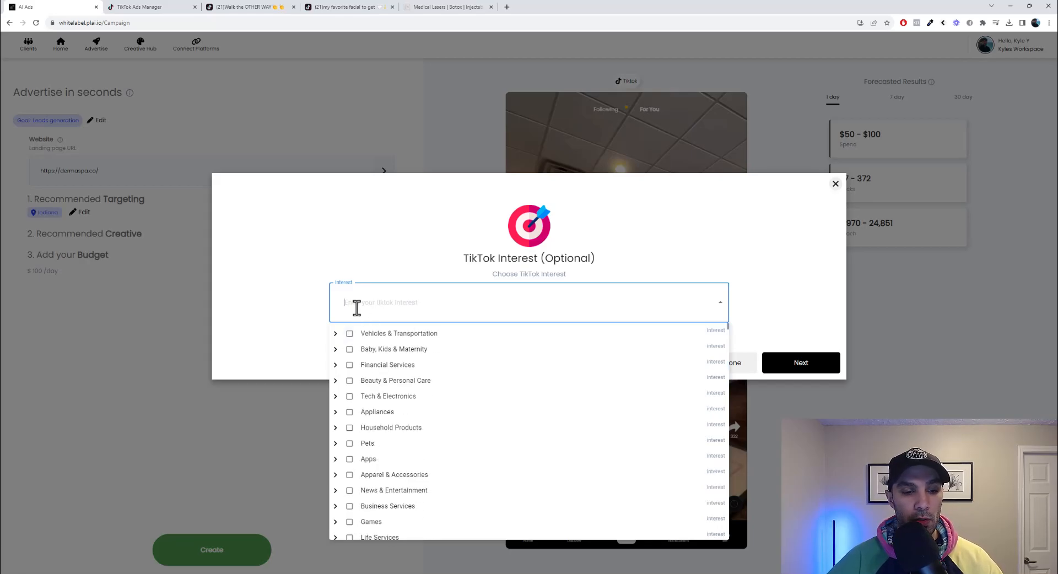
Search the interests for "skin" and add the Skin Care interest to the targeting.
text(skin)
click(350, 333)
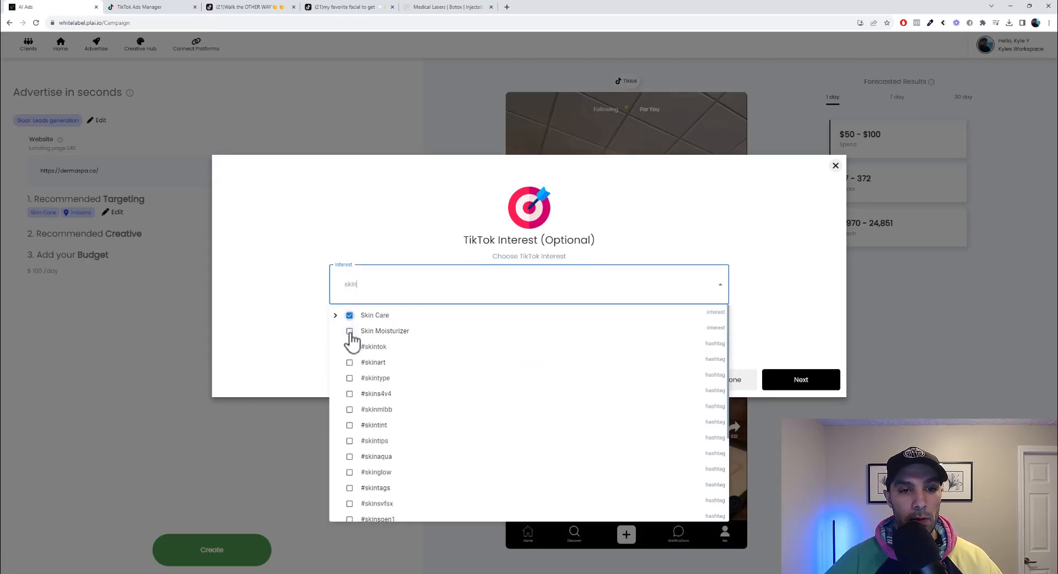
click(268, 257)
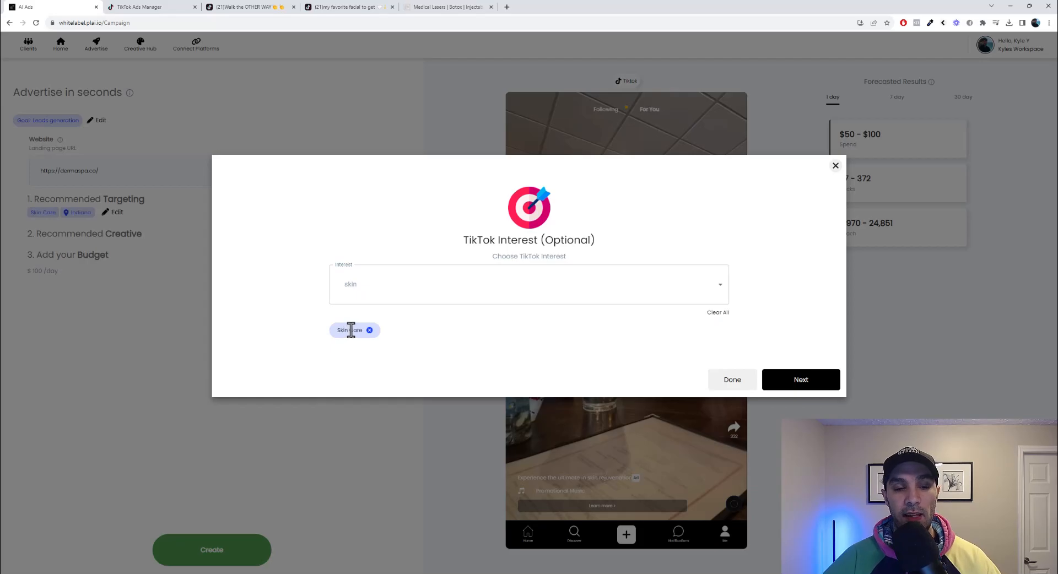
Replace the interest search with "skincare" and add the #skincare hashtag to the targeting.
drag(364, 286, 327, 287)
key(BackSpace)
text(skincare)
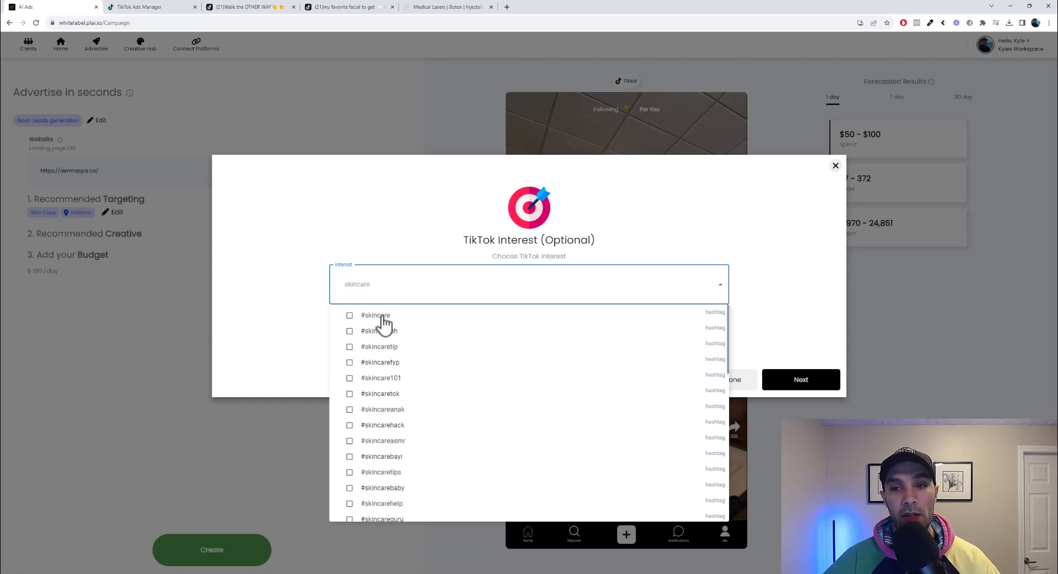
click(349, 316)
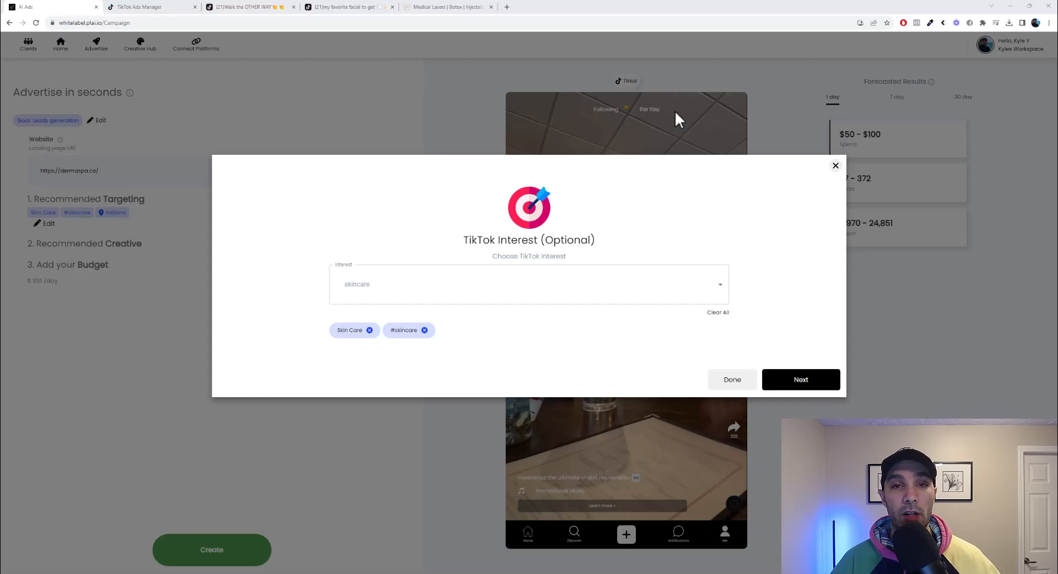
Search the interests for "permanent" and add the #permanentmakeup and #permanenteyebrows hashtags to the targeting.
click(386, 286)
key(BackSpace)
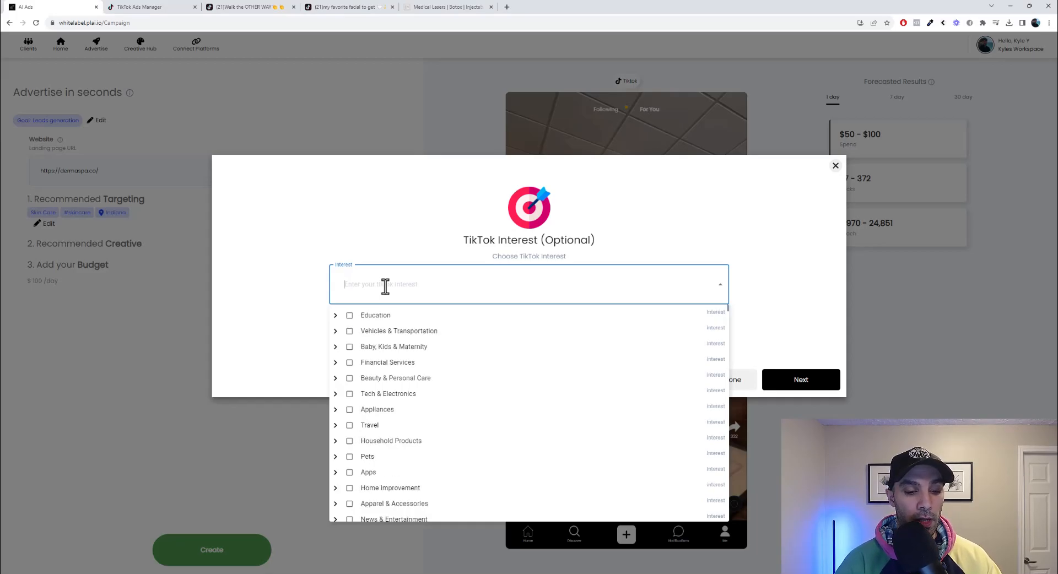
text(permenant)
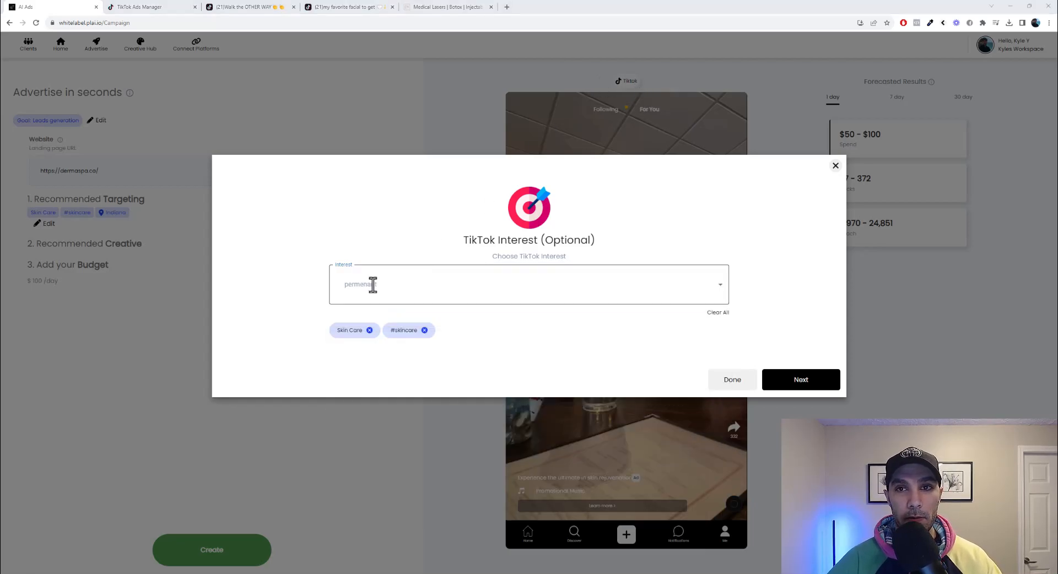
double_click(375, 285)
text(permanent)
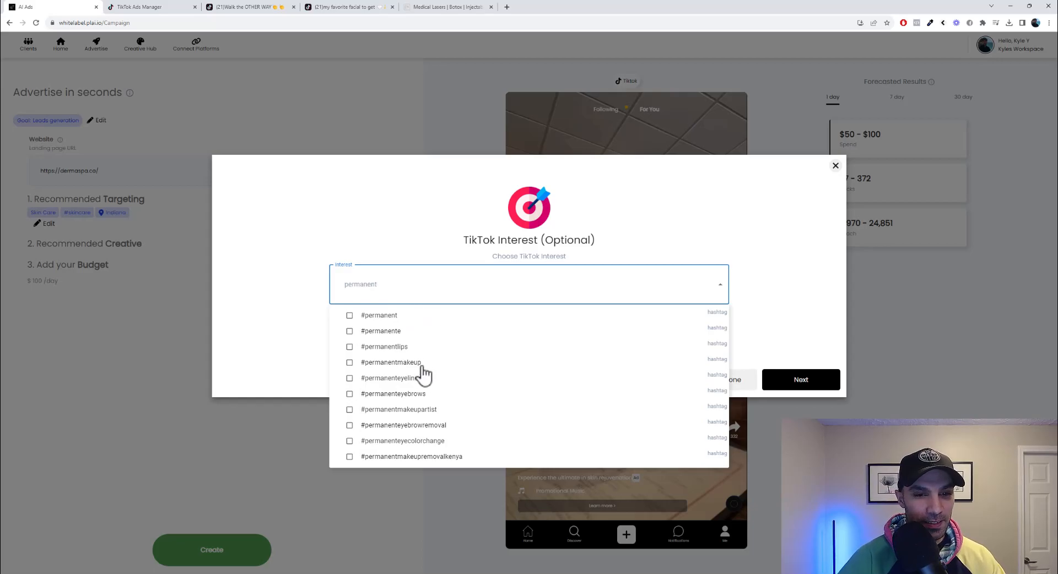
click(350, 363)
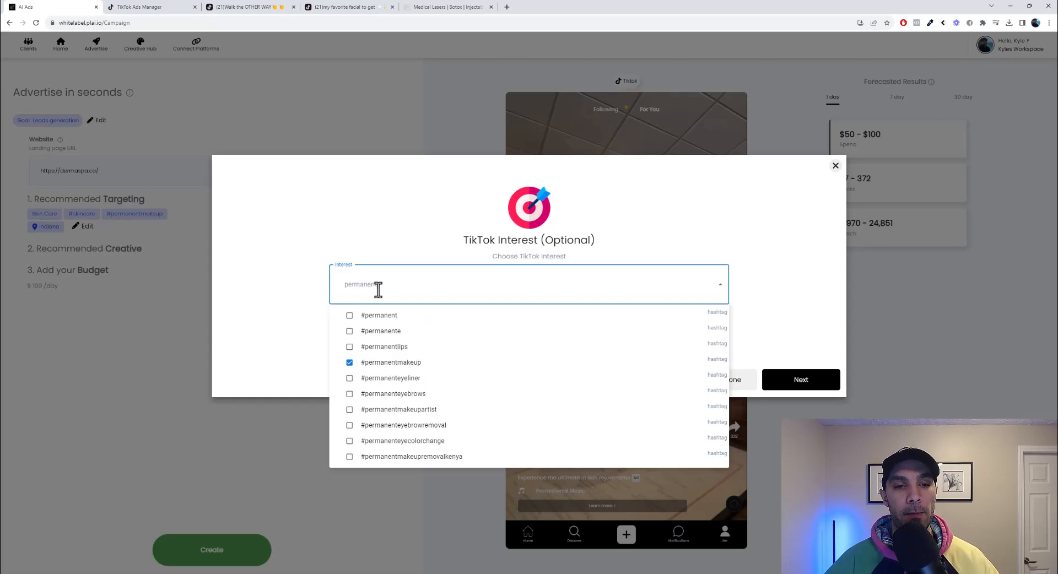
click(349, 395)
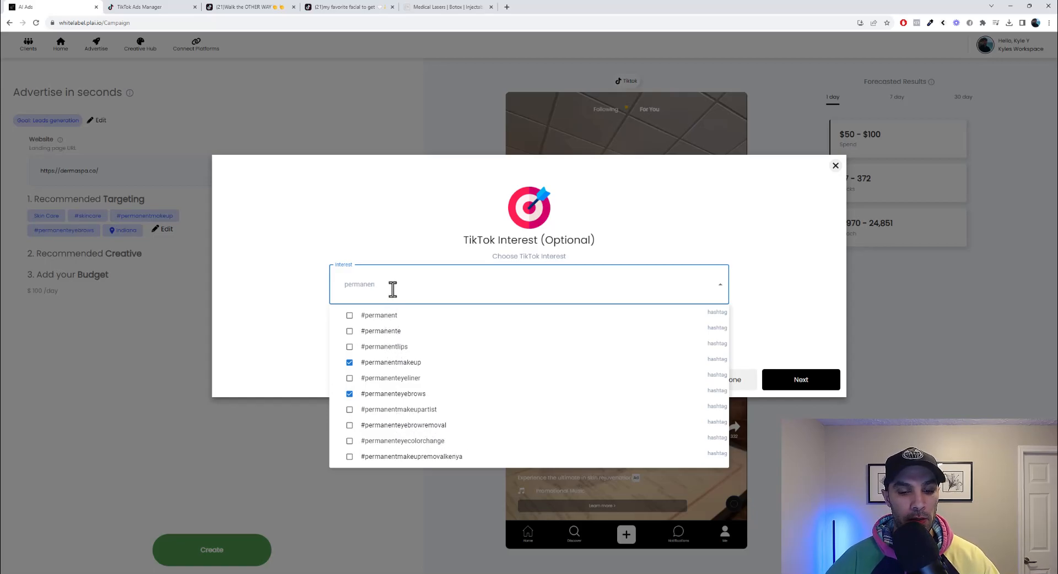
Replace the interest search with "body", and extend it to "body contouring" and "bodycontouring".
key(BackSpace)
key(BackSpace)
key(BackSpace)
key(BackSpace)
key(BackSpace)
key(BackSpace)
key(BackSpace)
key(BackSpace)
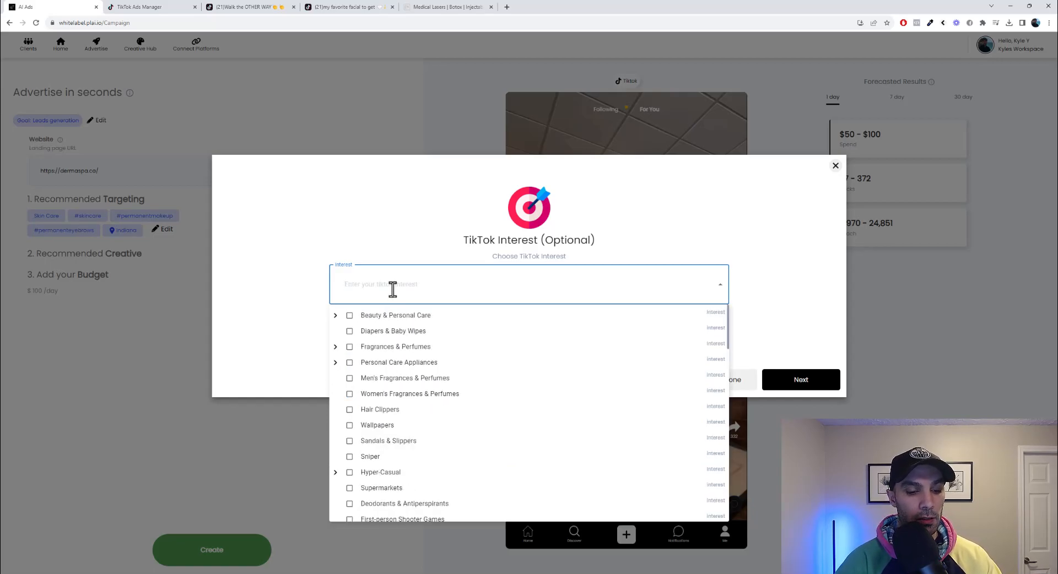
text(body)
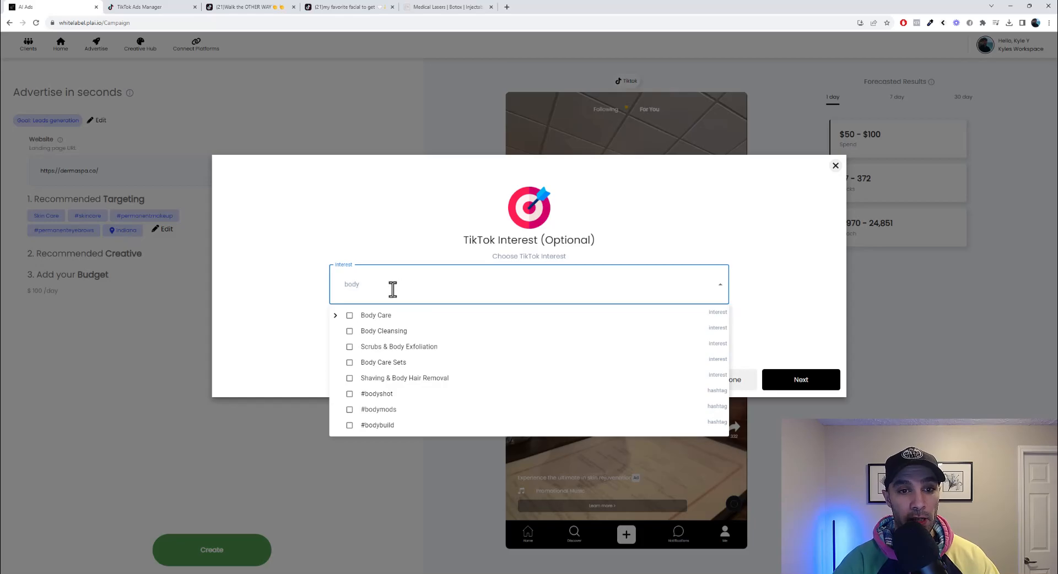
text(contouring)
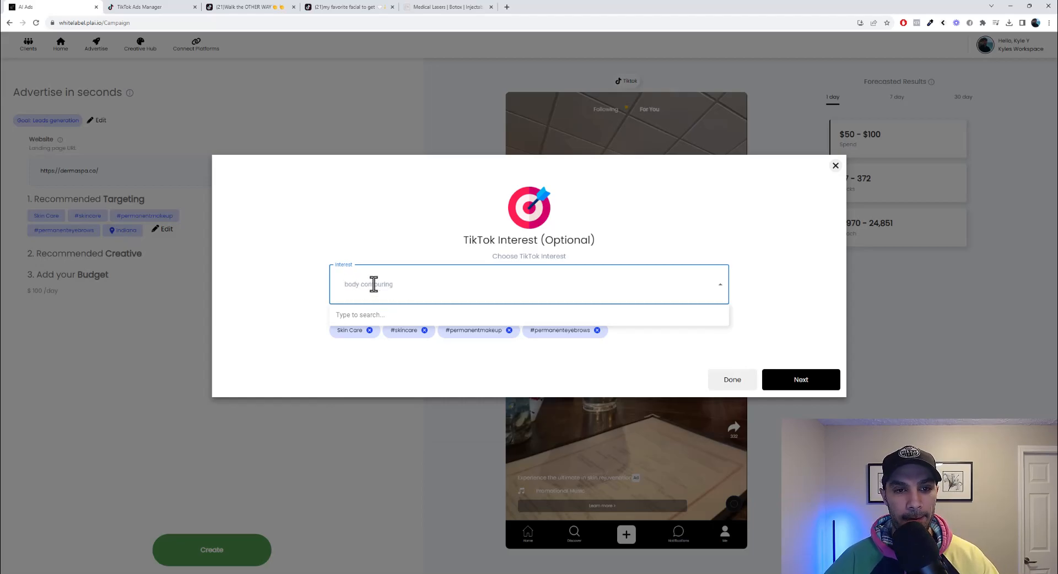
key(BackSpace)
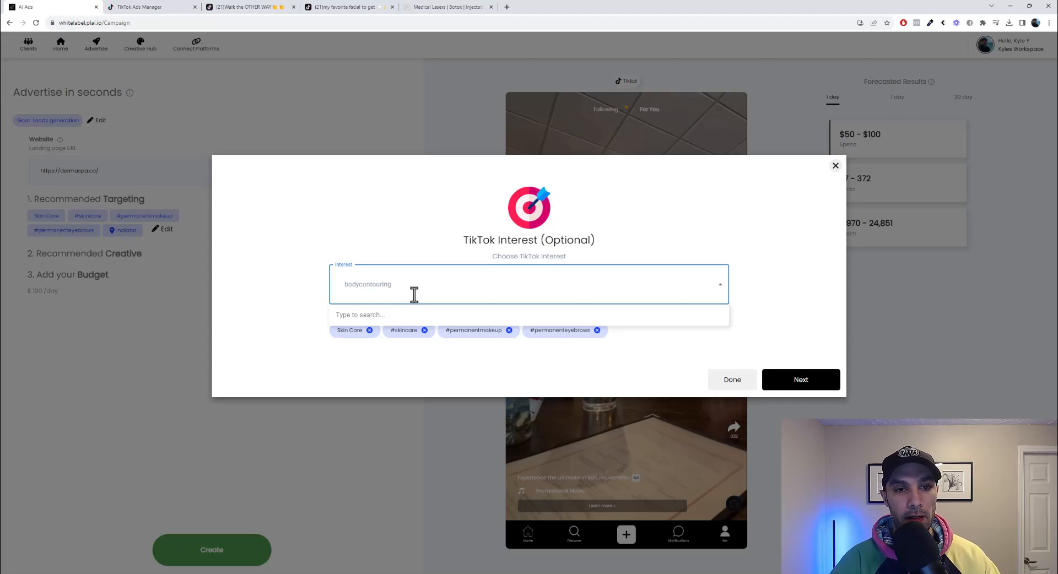
Search the interests for "contouring", clear the search without adding anything and close the list.
drag(411, 289, 288, 283)
text(contouring)
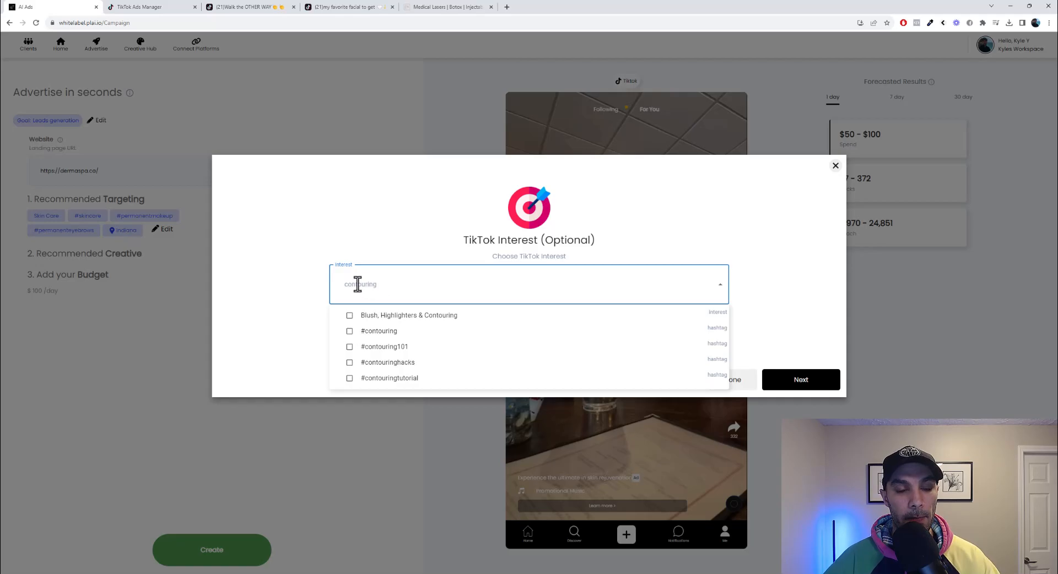
click(384, 244)
click(373, 284)
key(BackSpace)
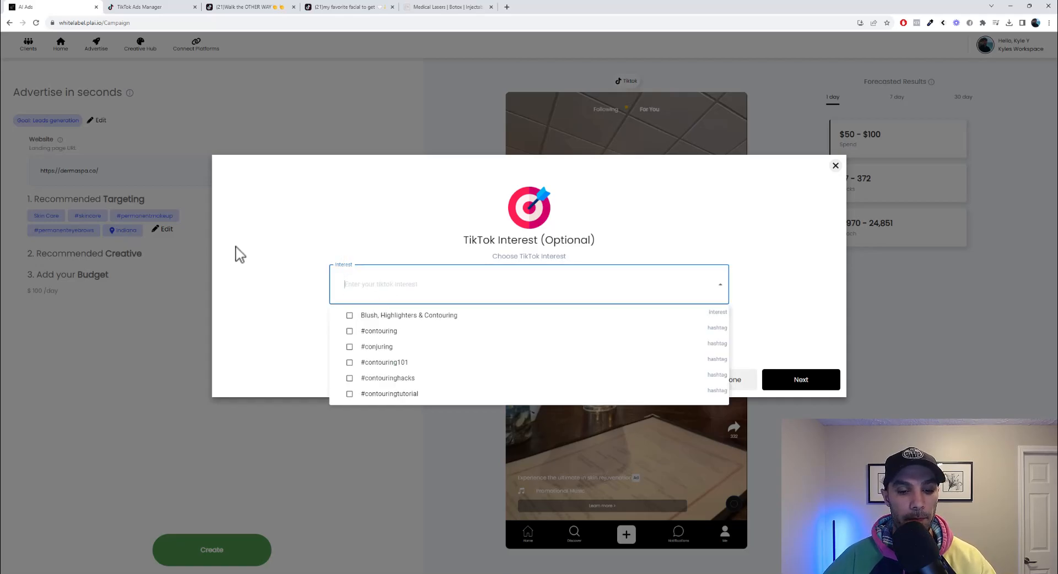
click(237, 254)
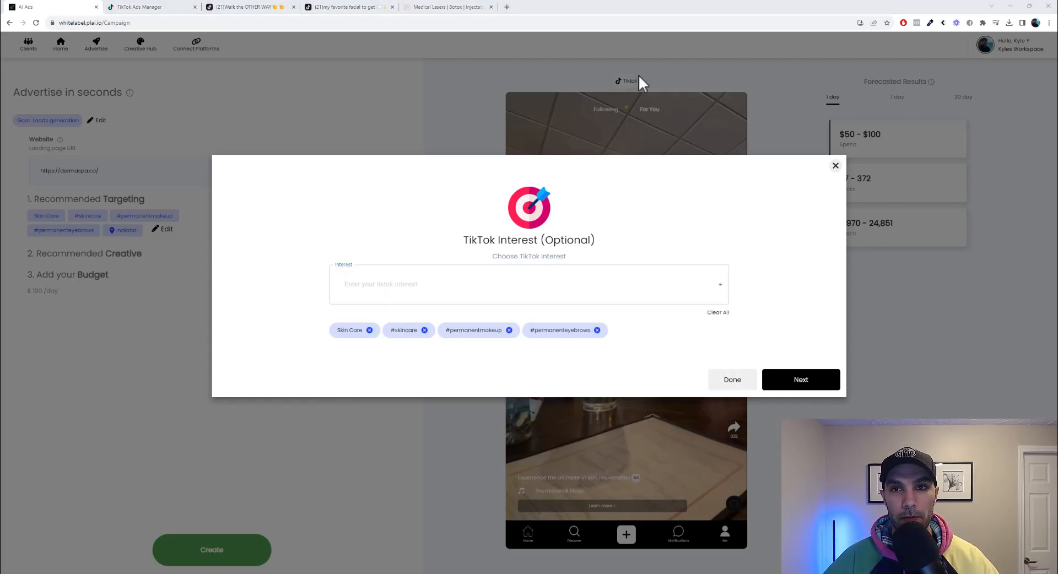
Proceed to the TikTok location settings, search for "vancouver" and add Vancouver as the targeted location.
click(811, 386)
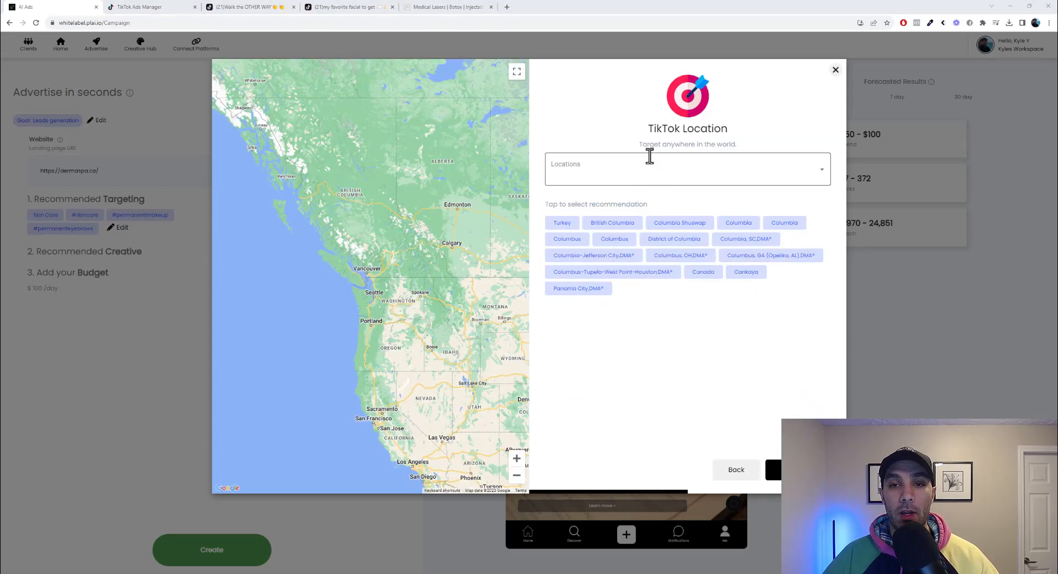
click(597, 167)
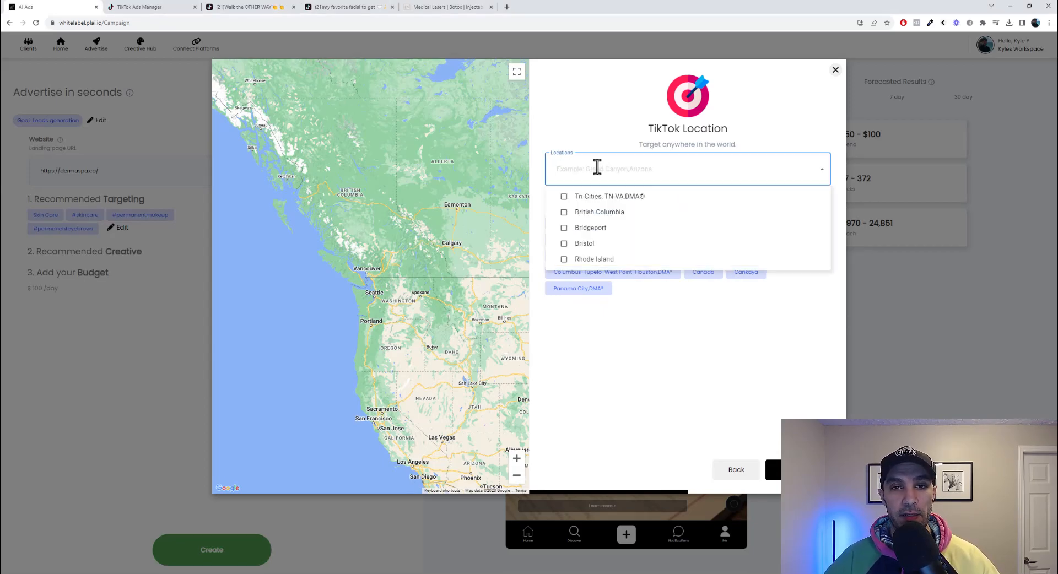
text(vancouver)
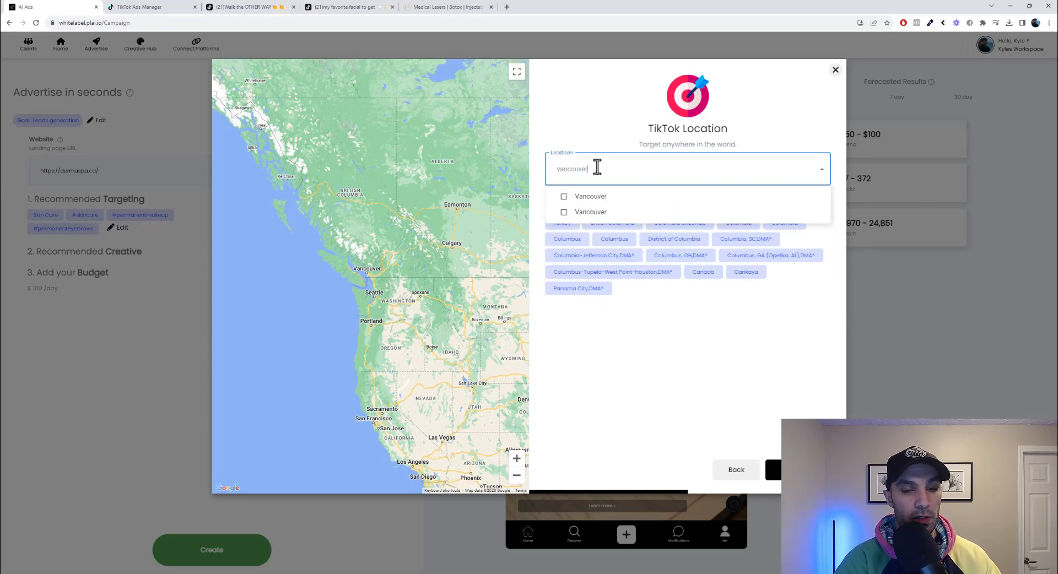
click(564, 197)
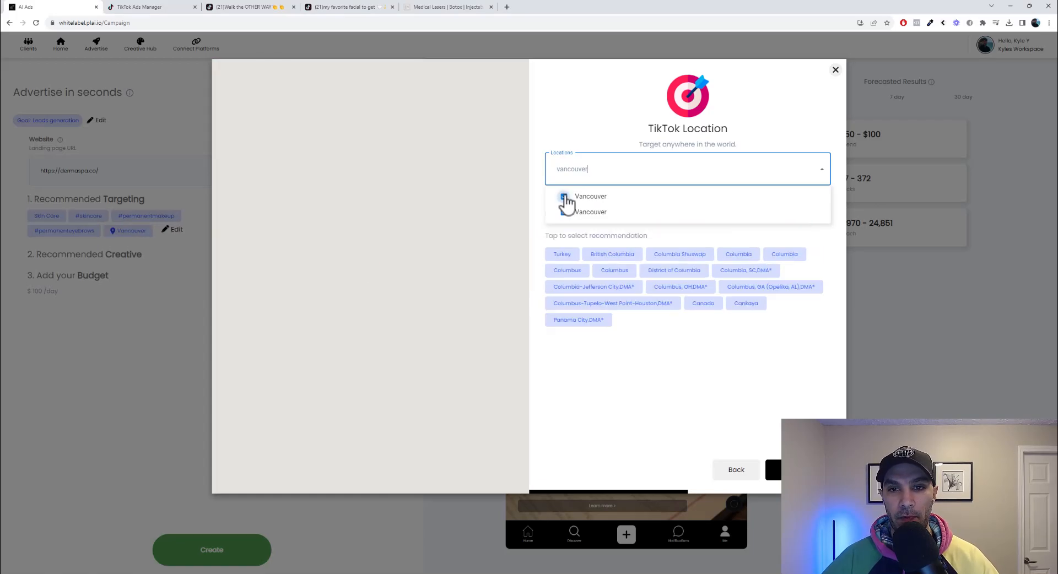
scroll(371, 270, up, 3)
scroll(370, 270, up, 2)
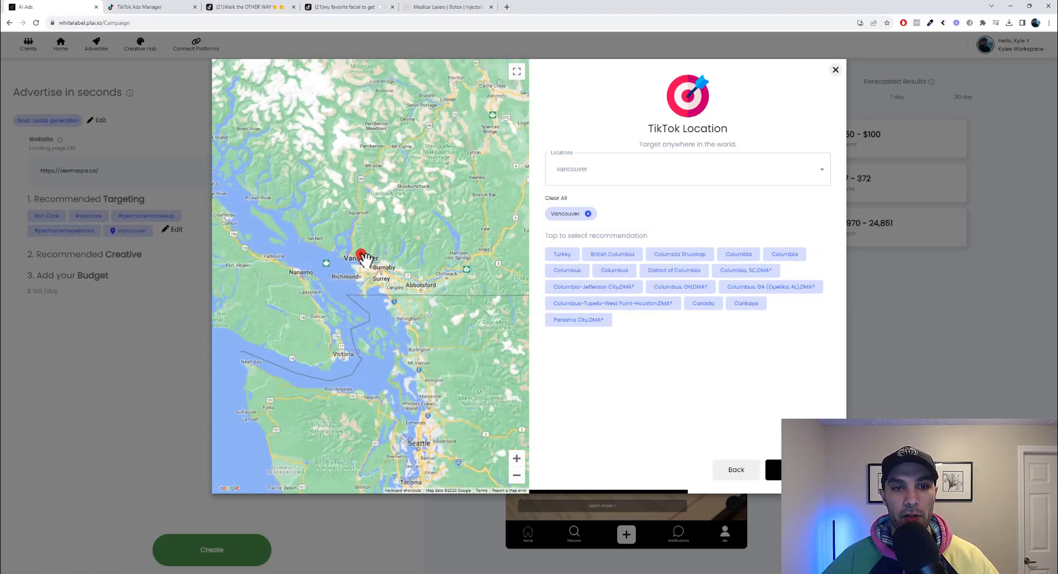
scroll(362, 257, up, 1)
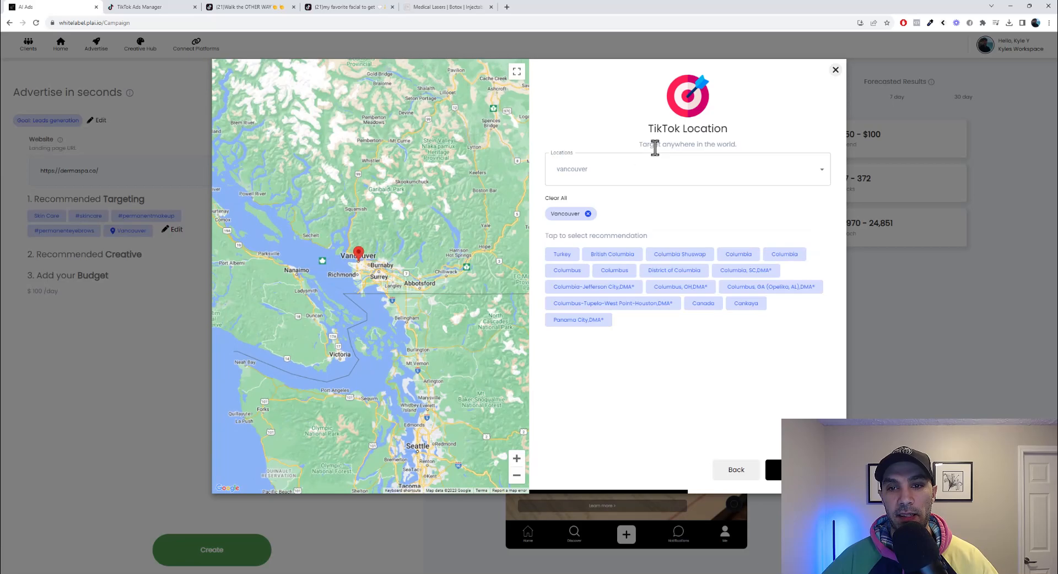
Search the locations for "70", add 70051 as a trial target, check it on the map and remove it again.
click(594, 174)
key(BackSpace)
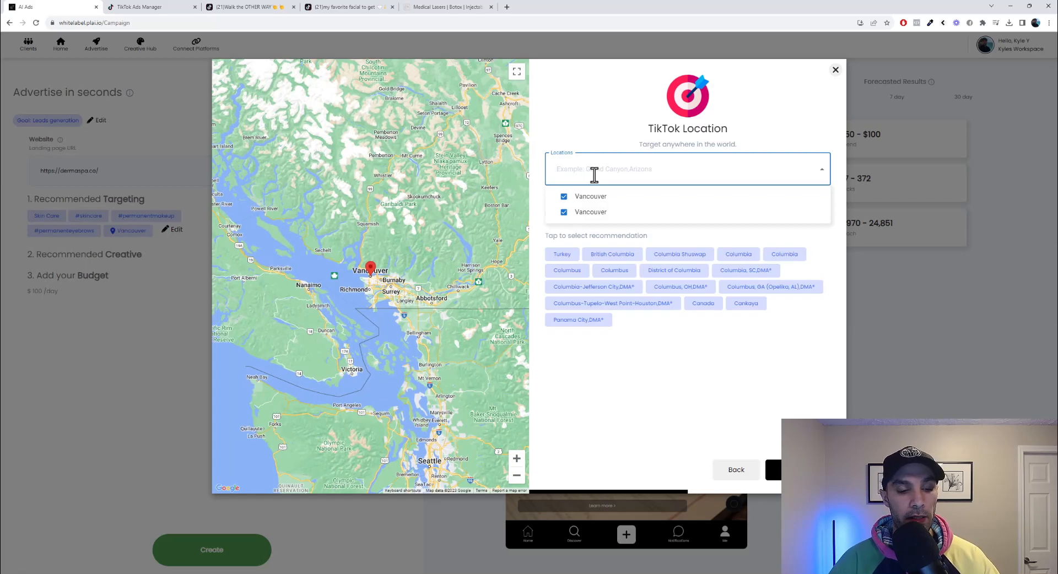
text(70)
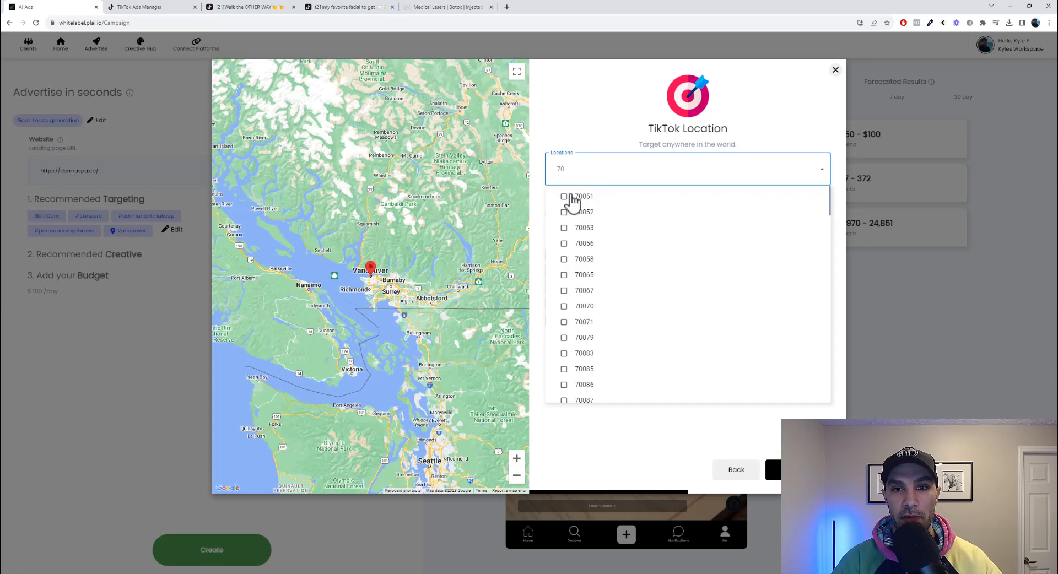
click(565, 198)
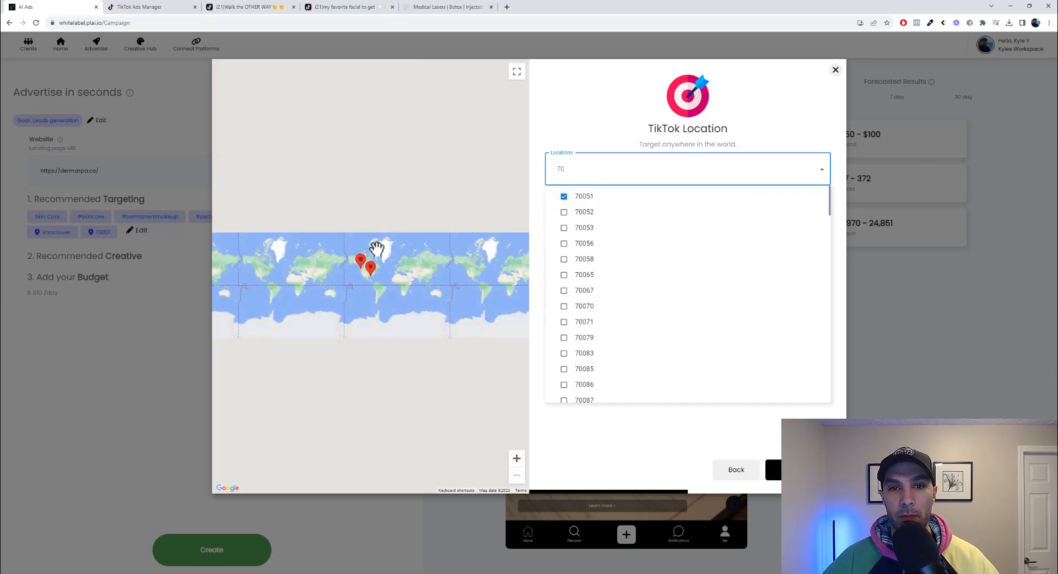
scroll(393, 286, up, 6)
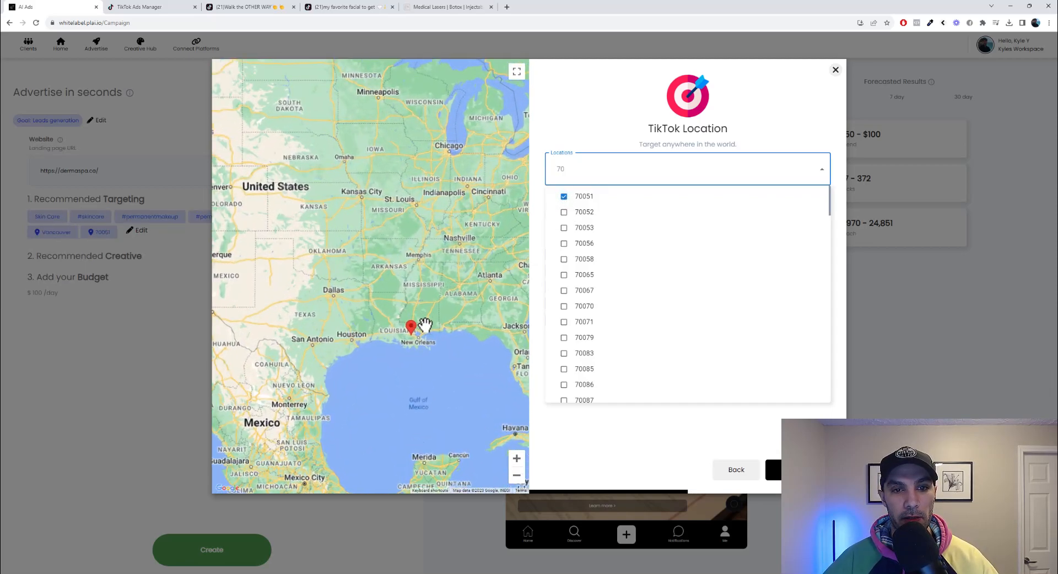
scroll(359, 365, up, 2)
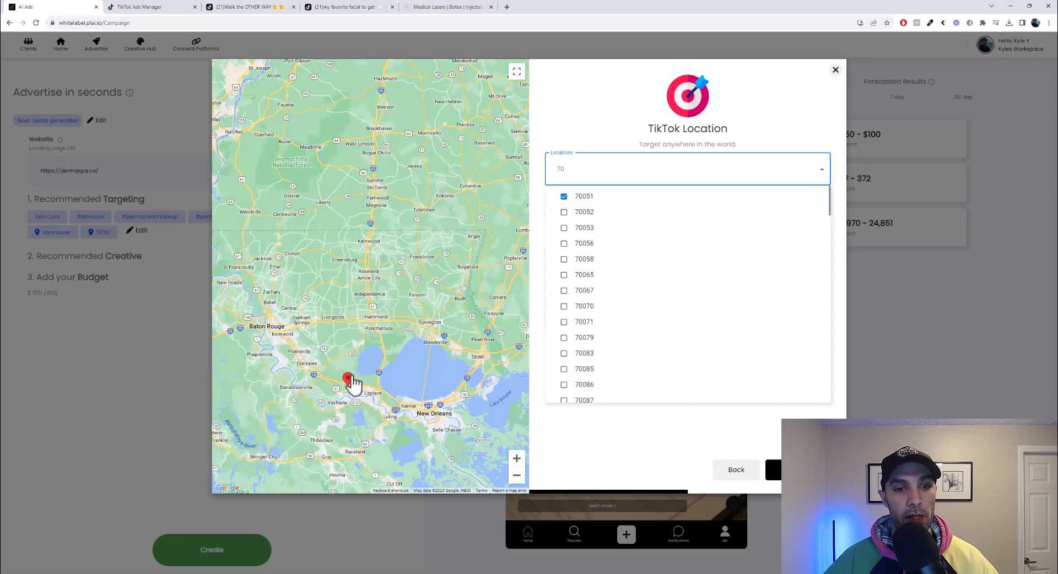
scroll(408, 288, down, 2)
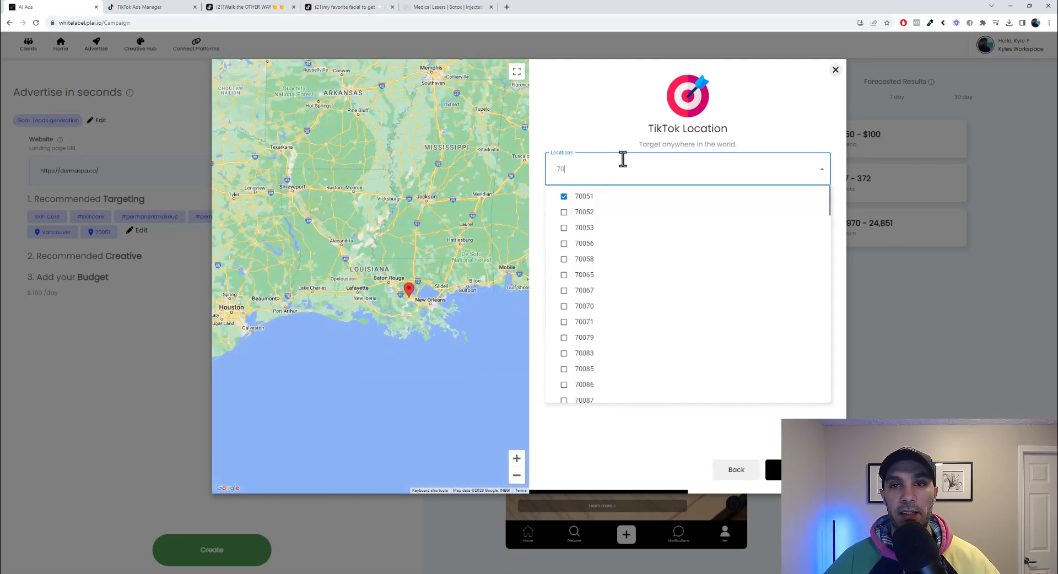
click(586, 141)
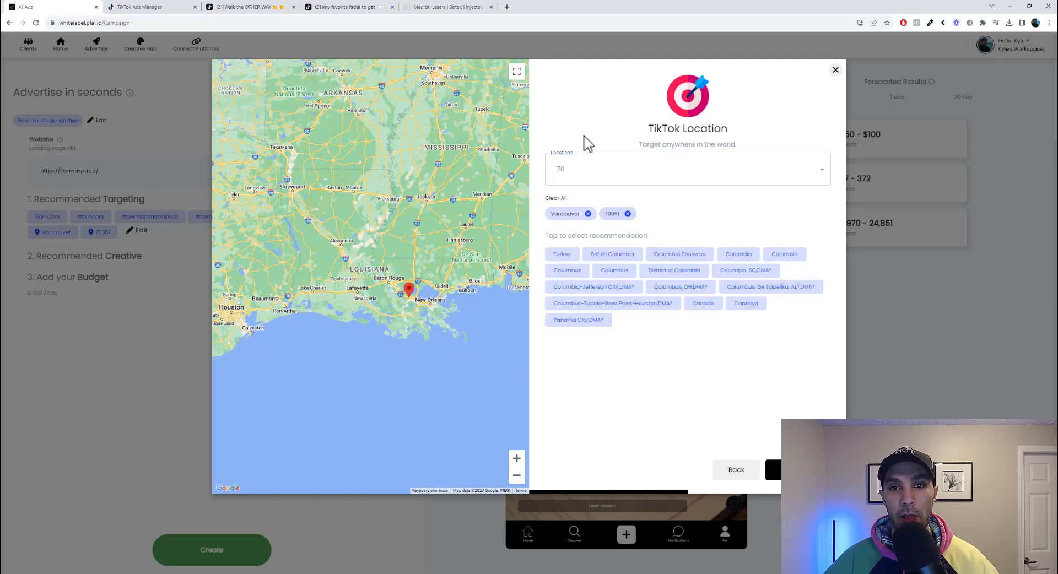
click(628, 214)
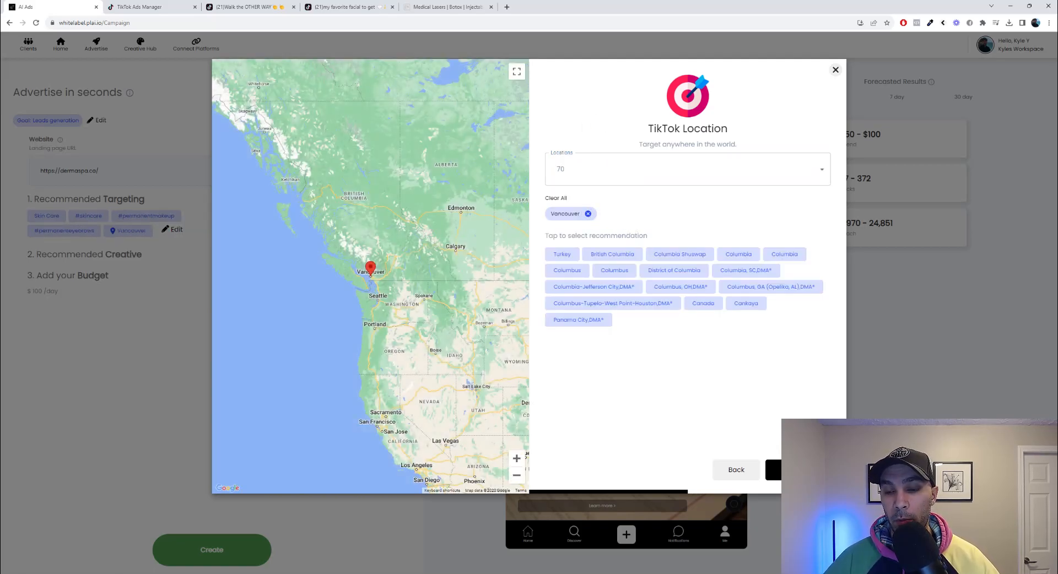
Proceed to the age and gender options, restrict the gender to Female and finish the targeting setup.
click(772, 470)
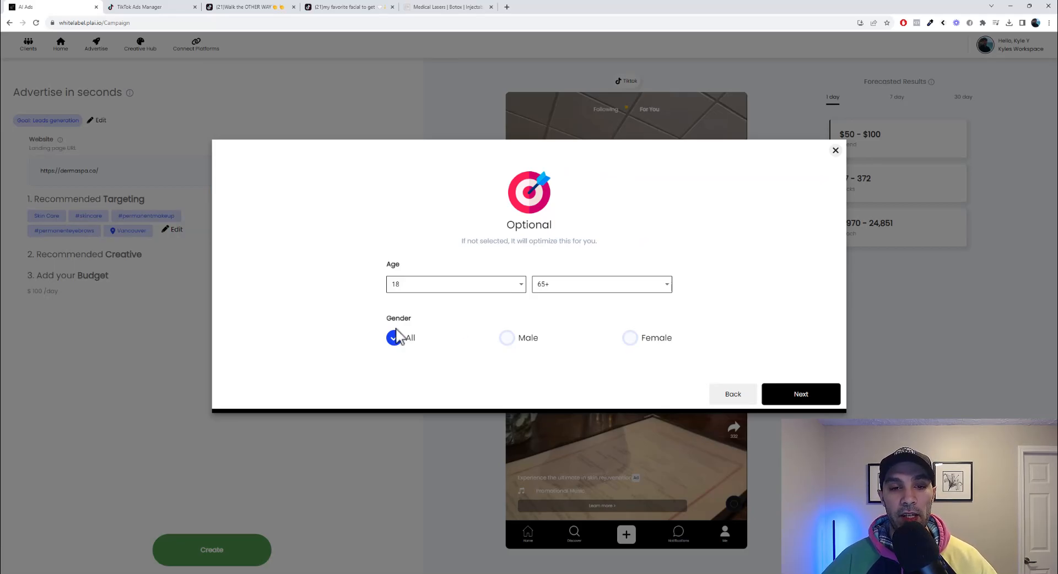
click(633, 341)
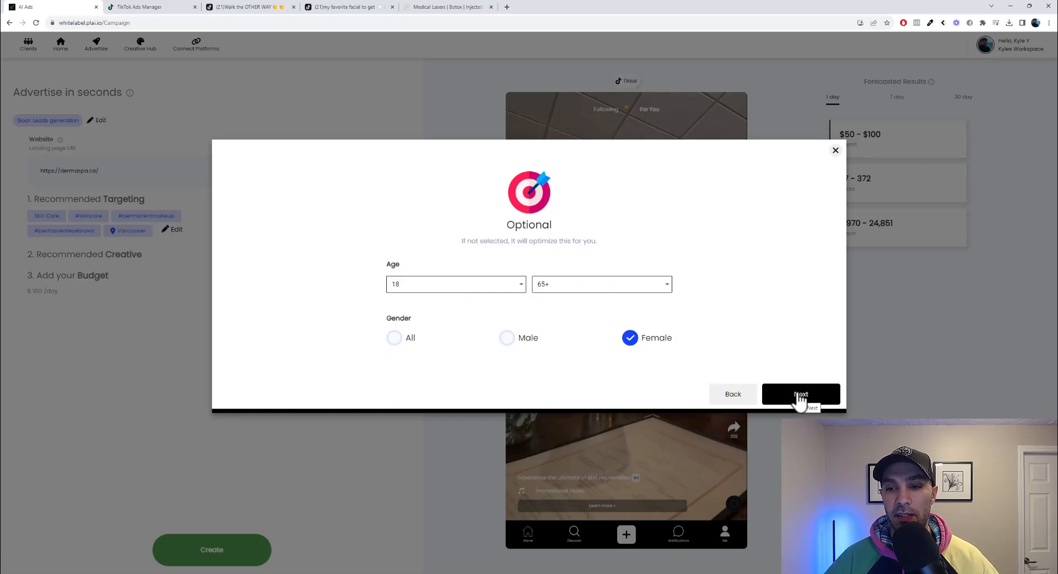
click(801, 395)
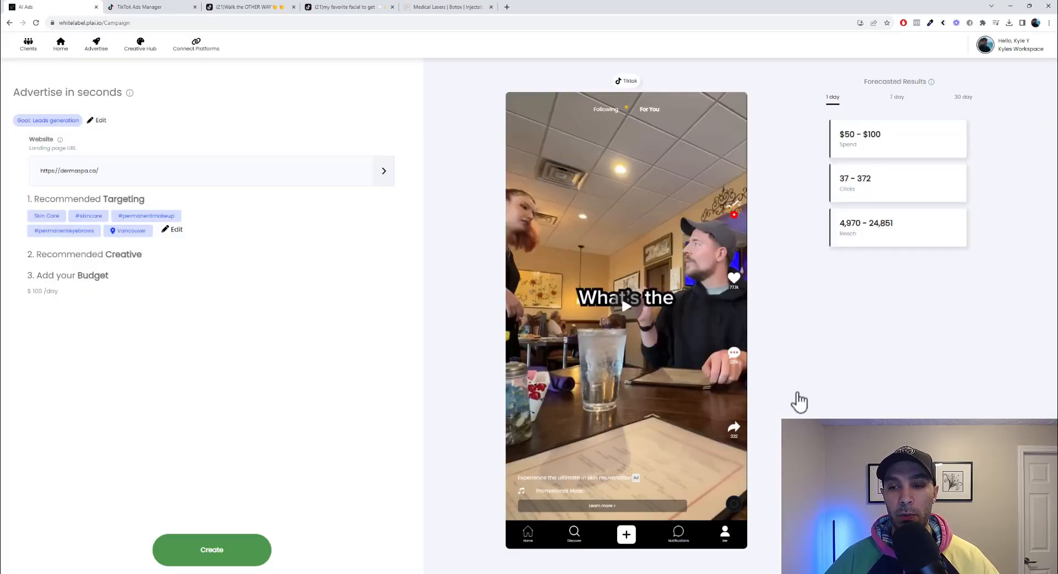
Expand the Recommended Creative section and look over its leads form, video, logo and text fields.
click(125, 254)
scroll(142, 267, down, 1)
scroll(166, 249, down, 2)
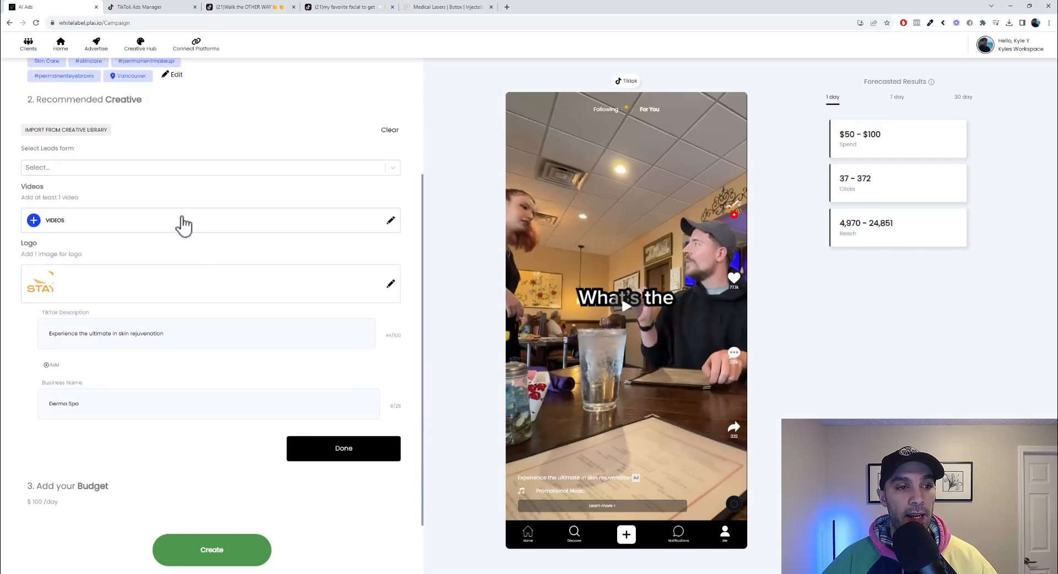
scroll(158, 179, up, 2)
scroll(155, 210, down, 2)
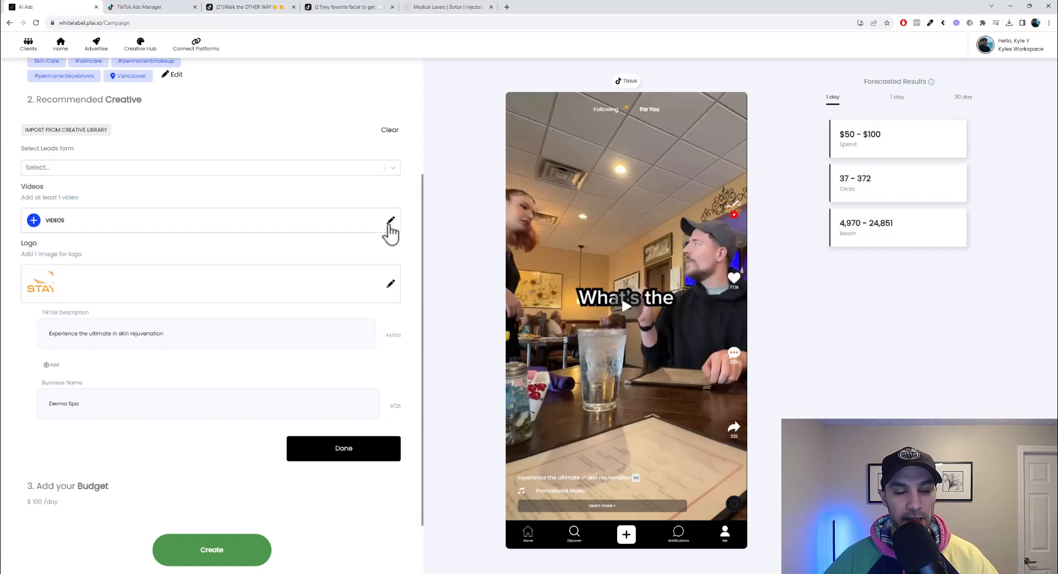
Upload Download (5), Download (4) and Download (3) from the Downloads folder as the ad's videos.
click(390, 223)
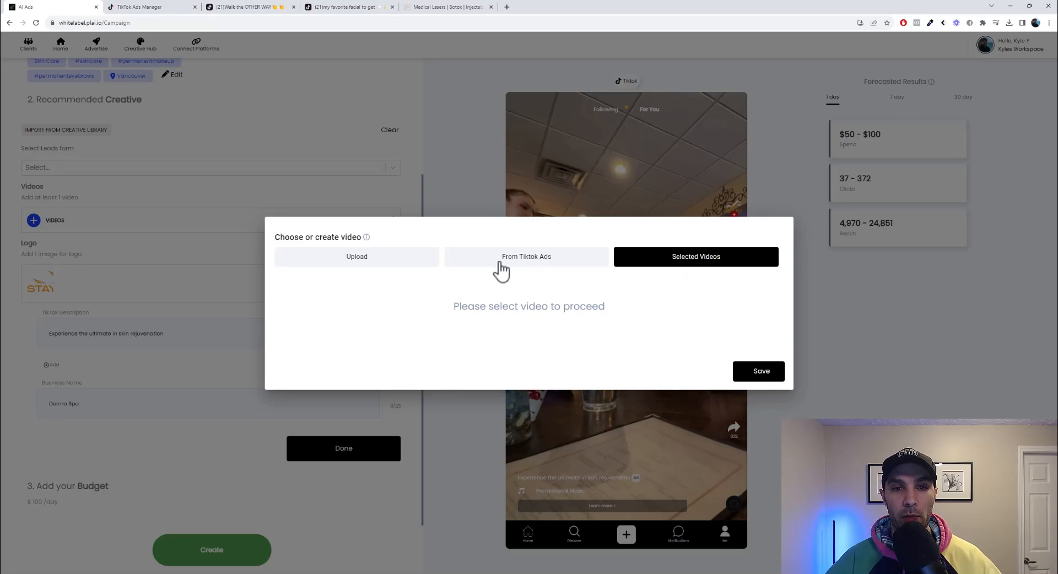
click(400, 263)
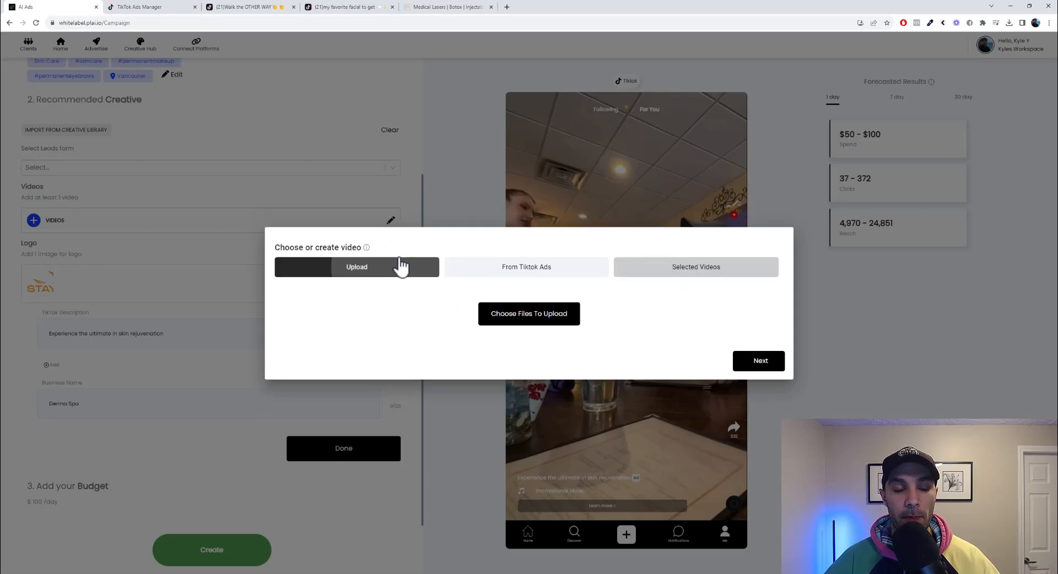
click(541, 318)
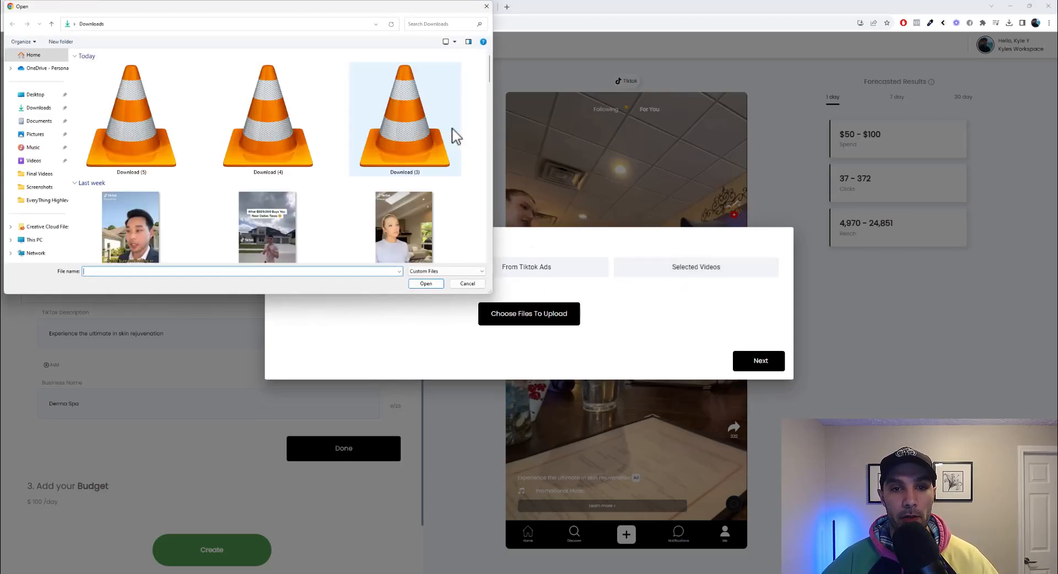
click(147, 114)
ctrl+click(274, 121)
ctrl+click(375, 120)
click(426, 284)
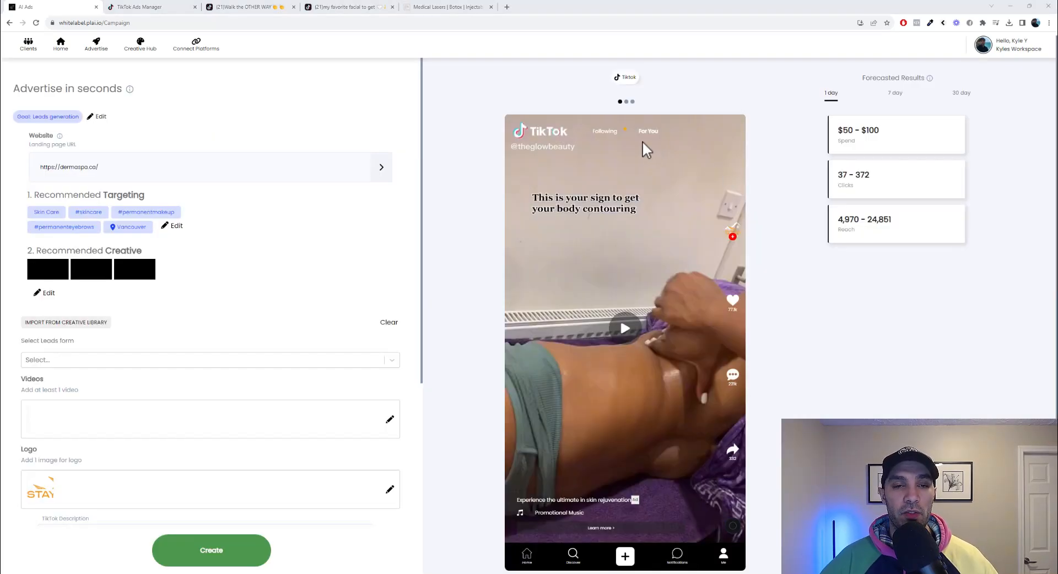
Preview each of the three uploaded videos in the TikTok ad mock-up and look over the creative fields.
click(627, 102)
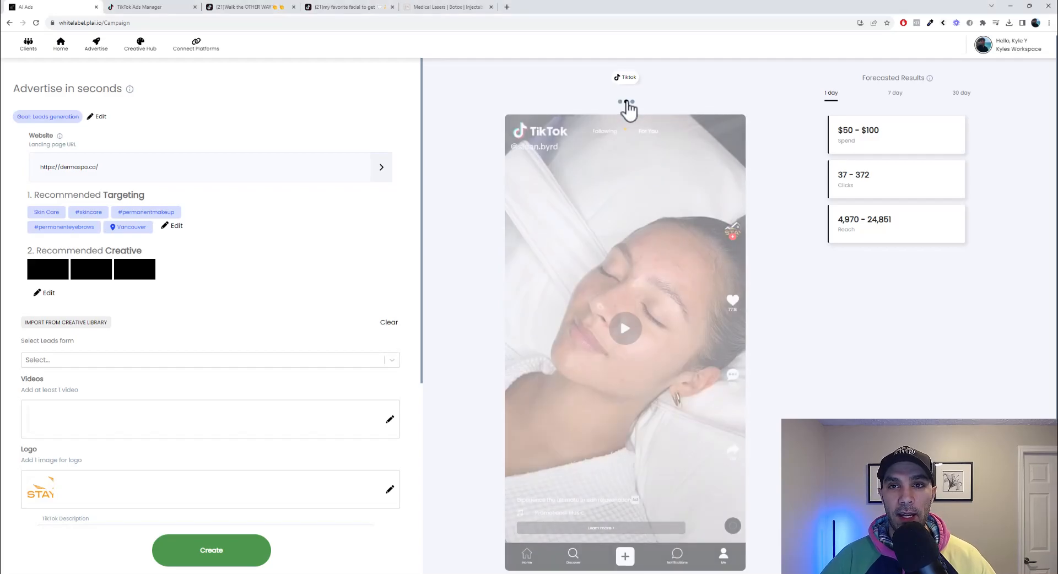
click(633, 102)
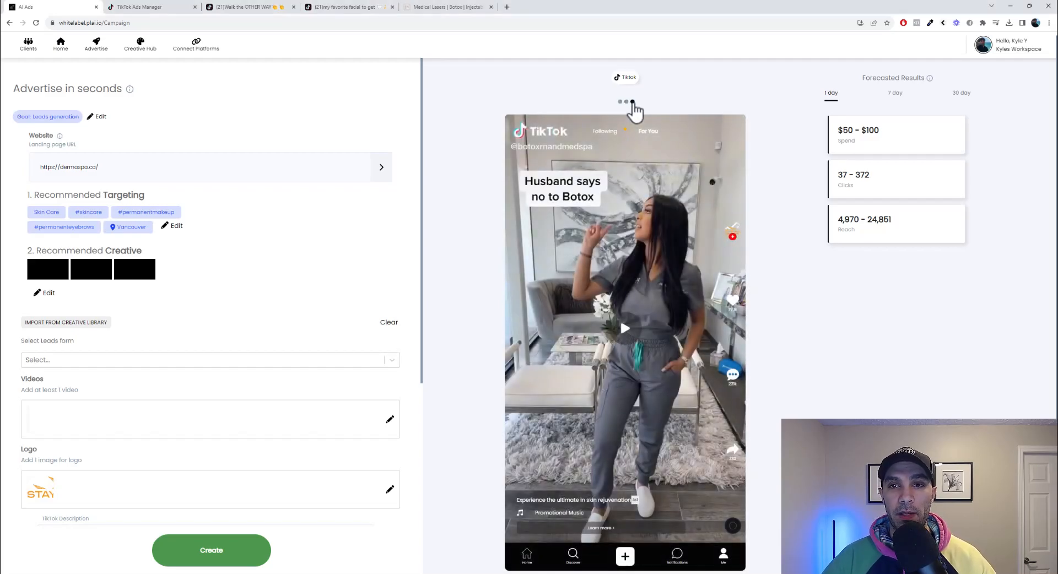
click(620, 102)
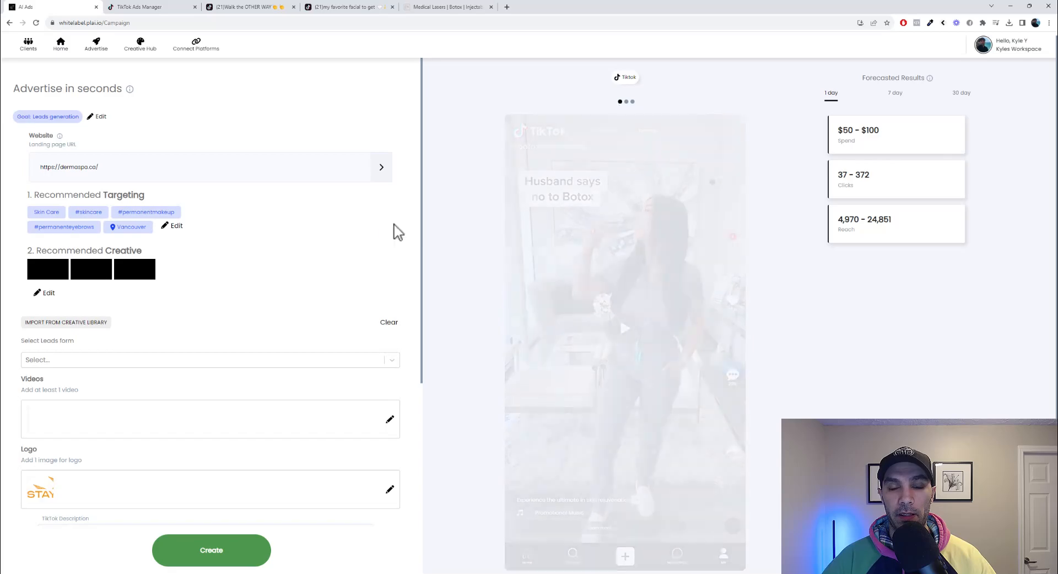
scroll(397, 230, down, 4)
scroll(190, 248, up, 3)
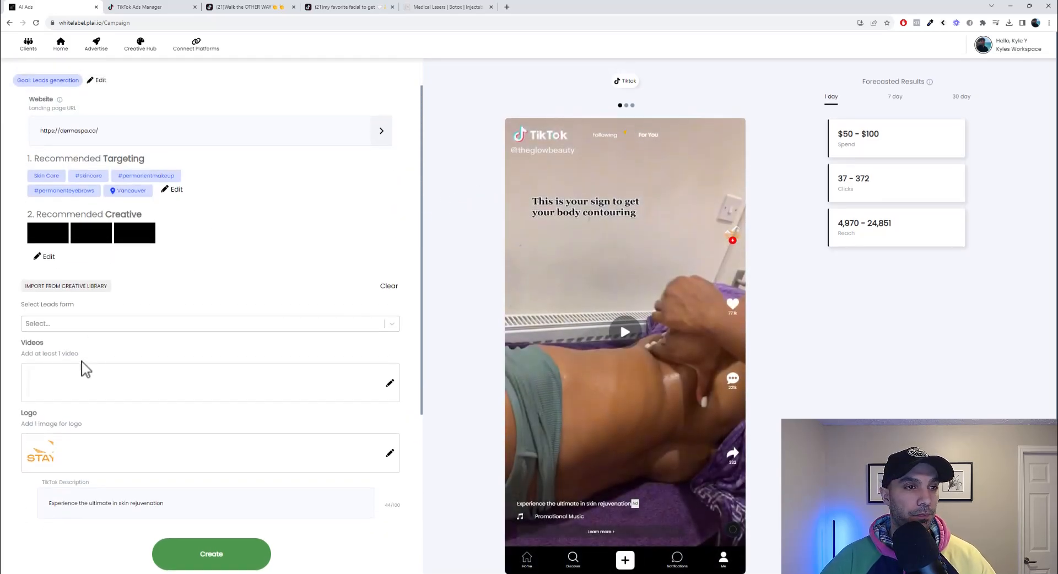
scroll(90, 416, down, 2)
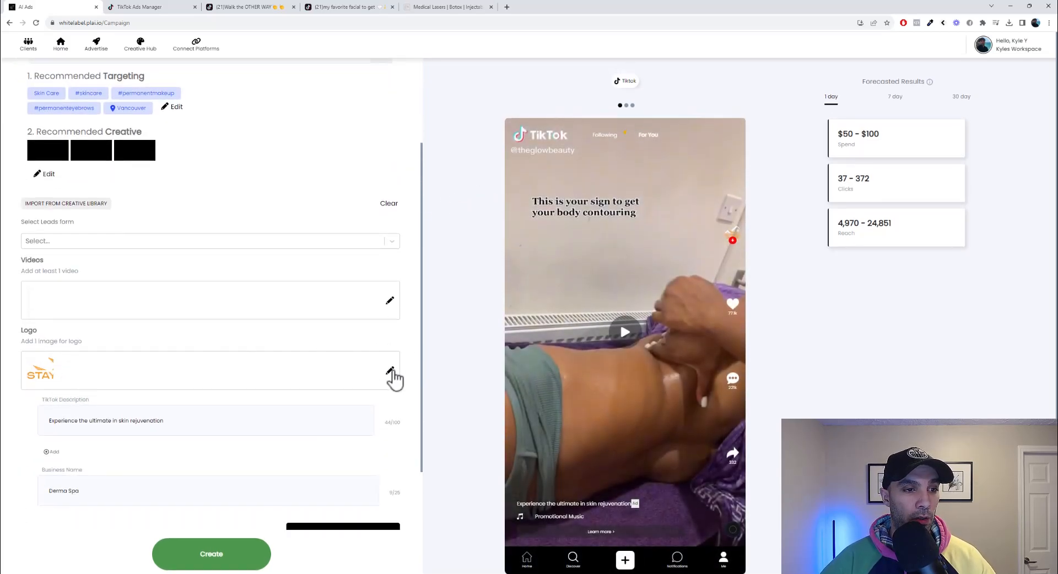
scroll(109, 362, up, 2)
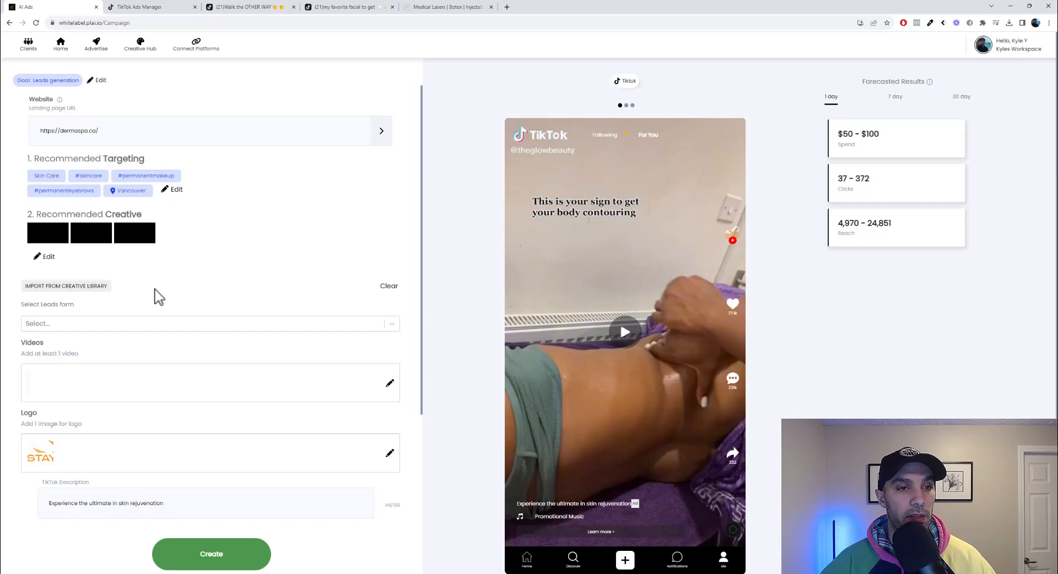
scroll(156, 297, up, 1)
scroll(14, 272, down, 2)
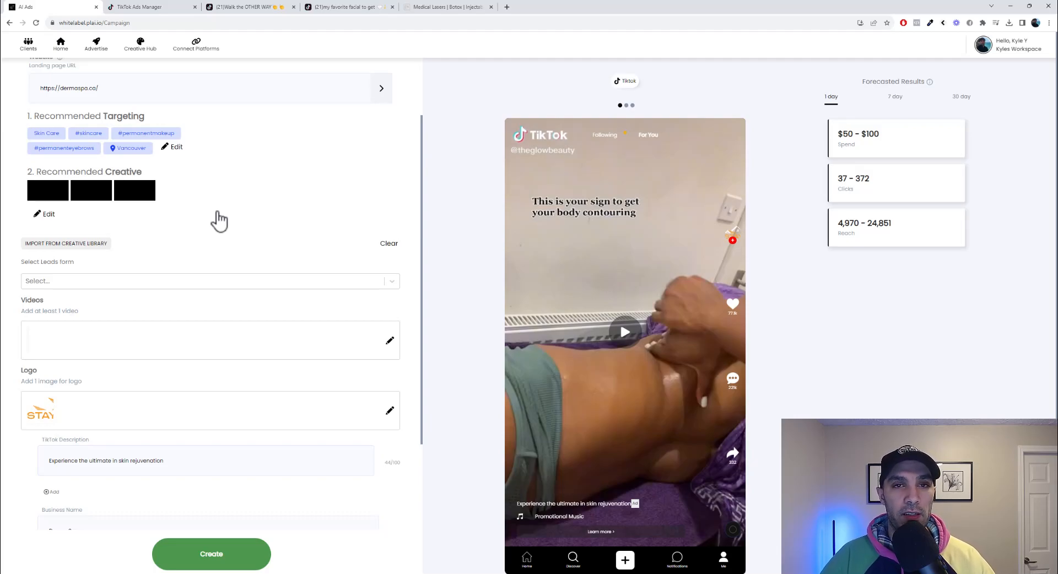
Switch to TikTok Ads Manager and create a new Instant Page from the Classic form template.
key(ctrl+Tab)
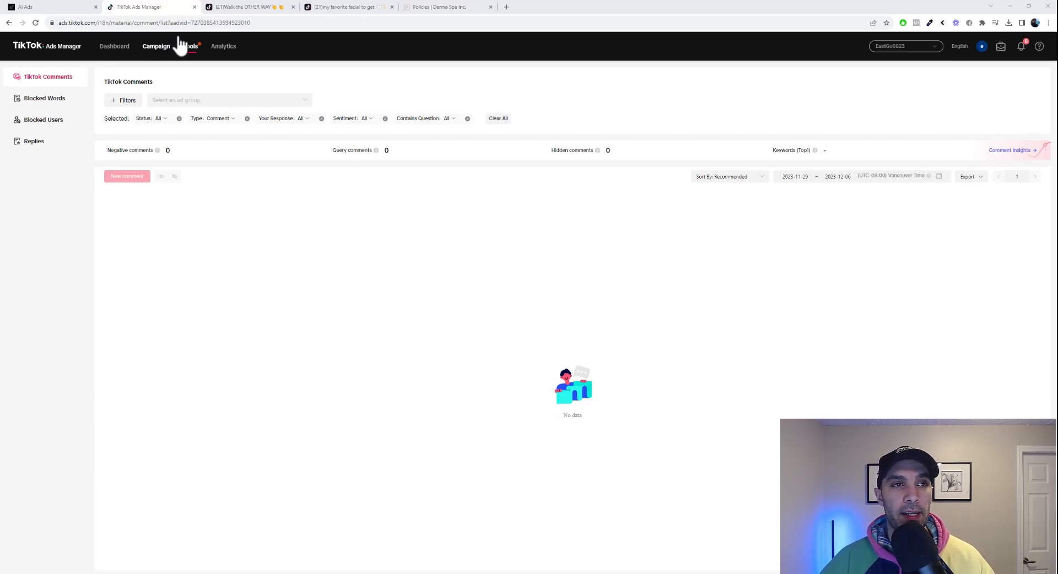
mouse_move(192, 55)
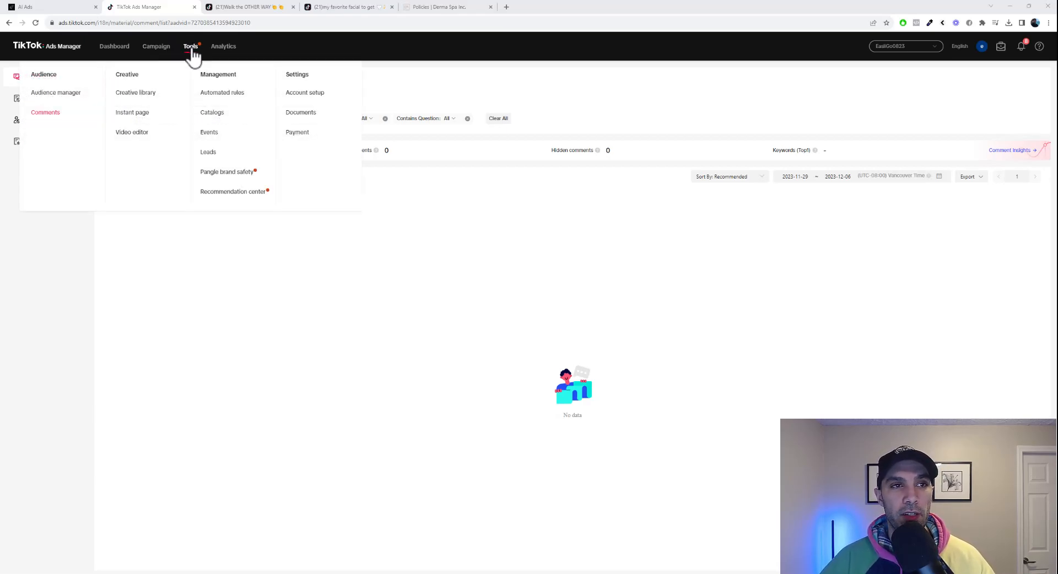
click(145, 114)
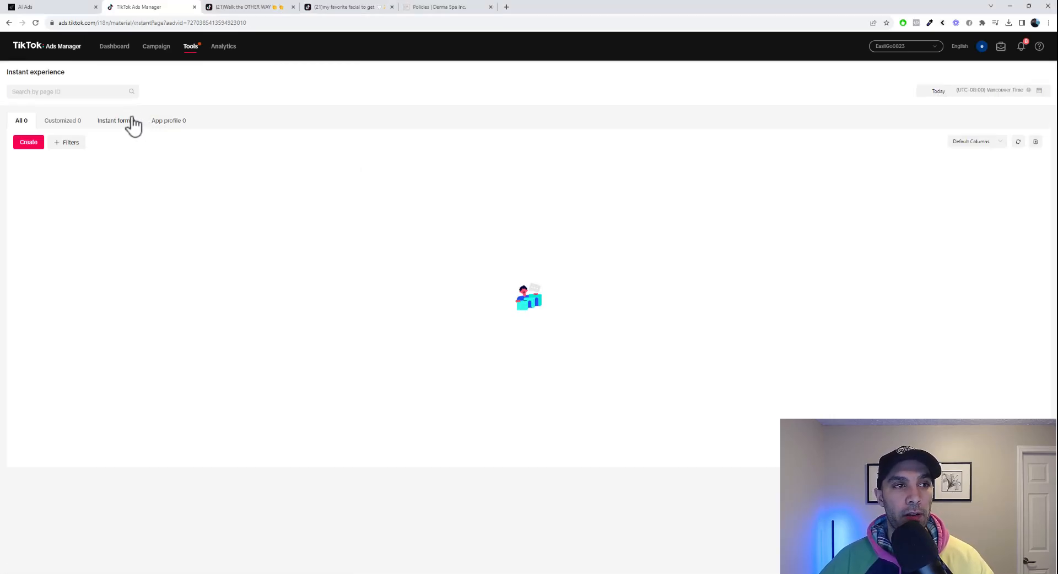
click(29, 147)
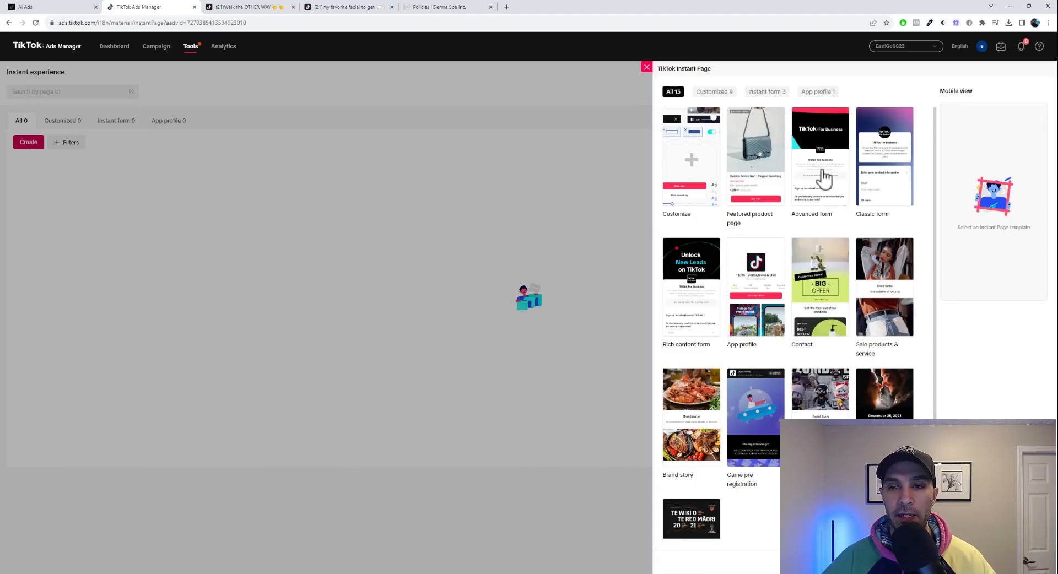
click(882, 178)
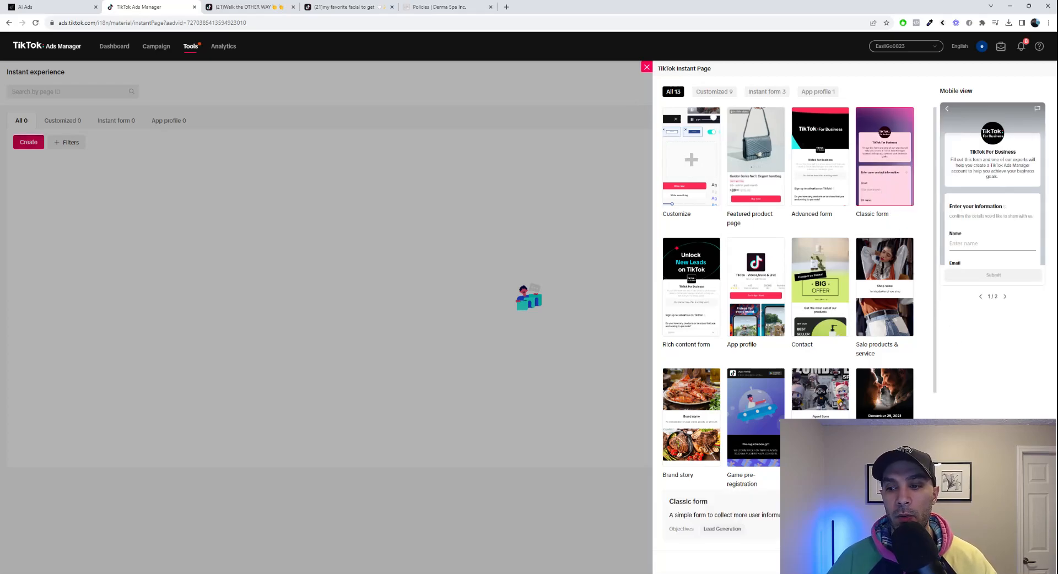
click(1028, 562)
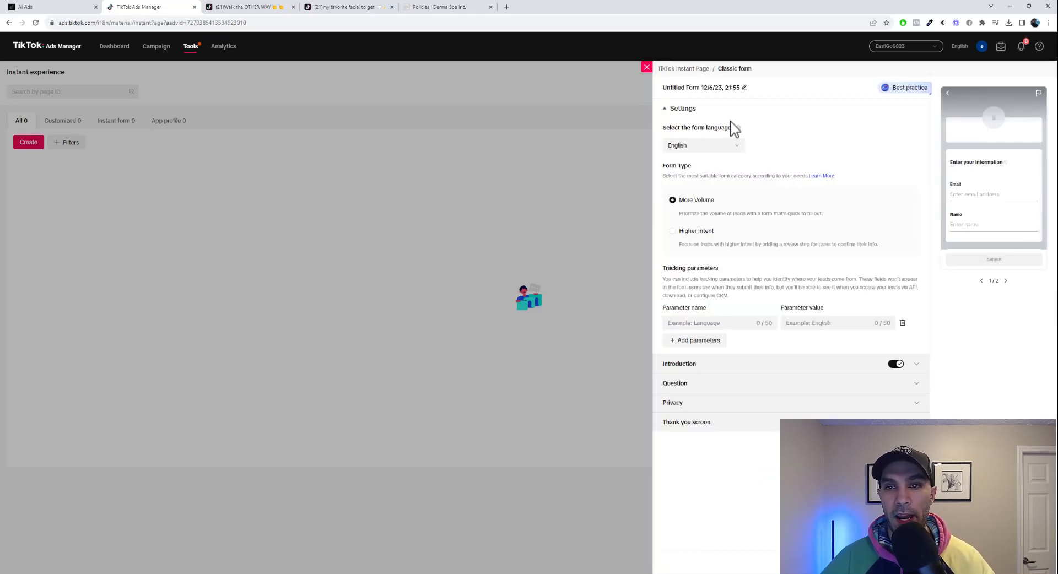
Name the form "Med Spa Form 1" and remove the empty tracking parameter row.
click(744, 88)
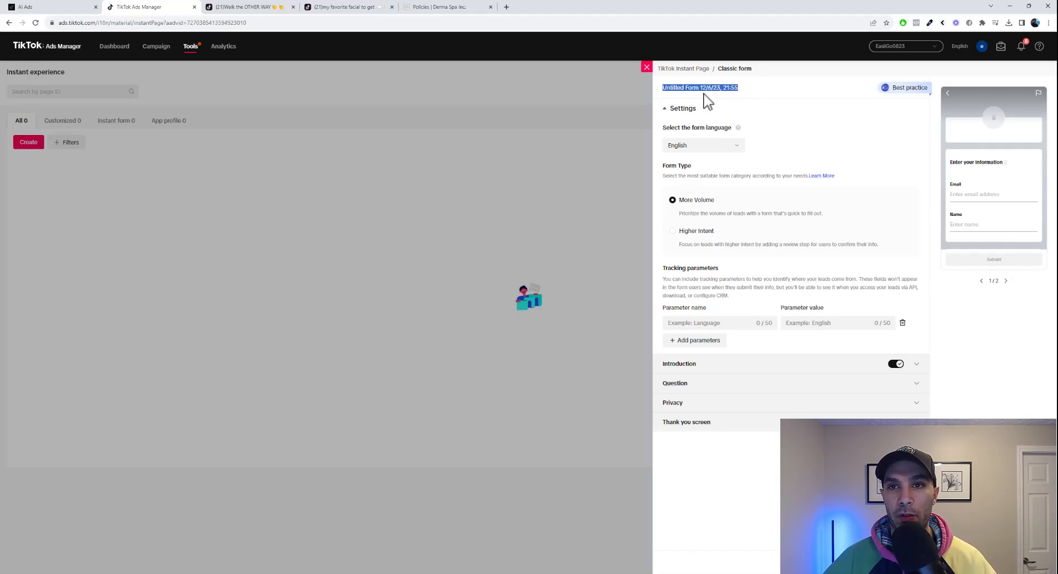
text(Med Spa Form 1)
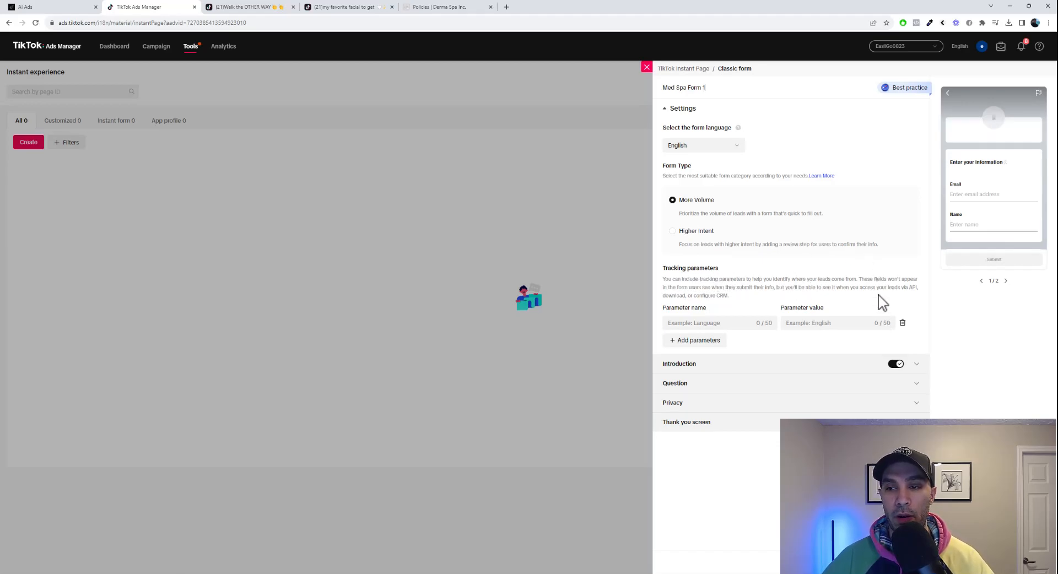
click(903, 324)
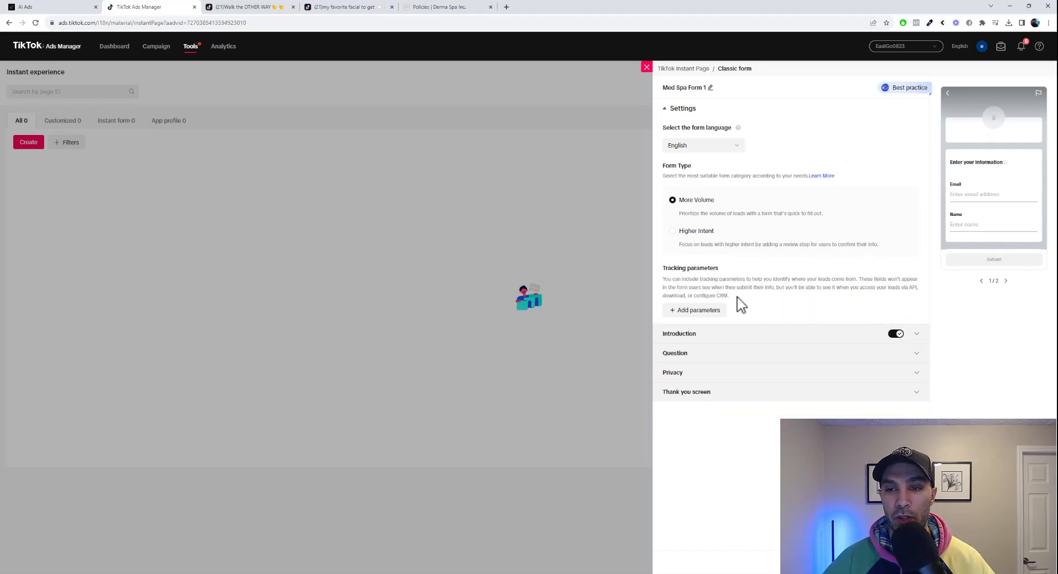
In the form's Introduction section, set the display name to "Derma Spa" and the headline to "We do spa treatment".
click(916, 335)
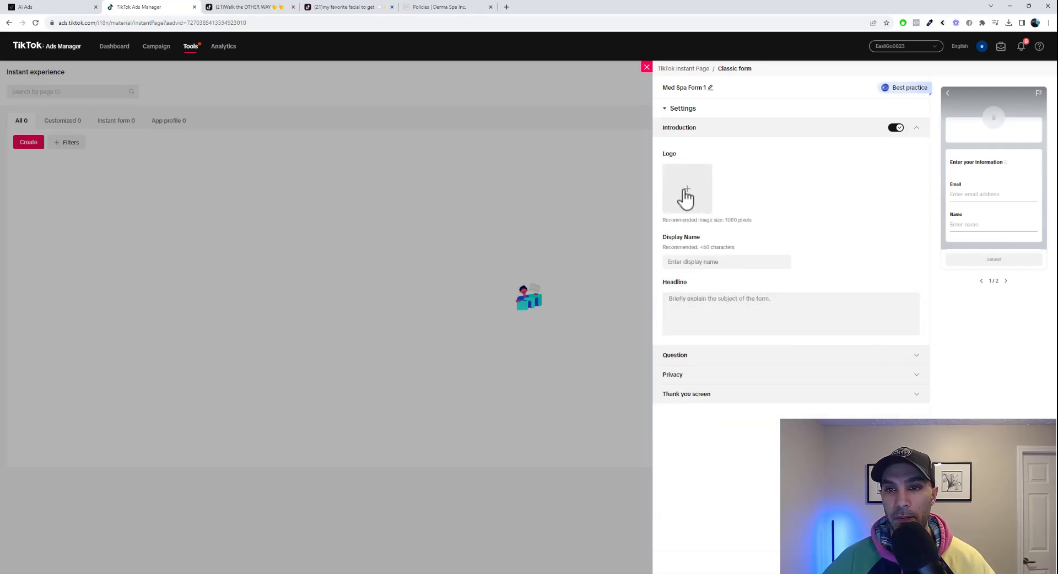
click(705, 264)
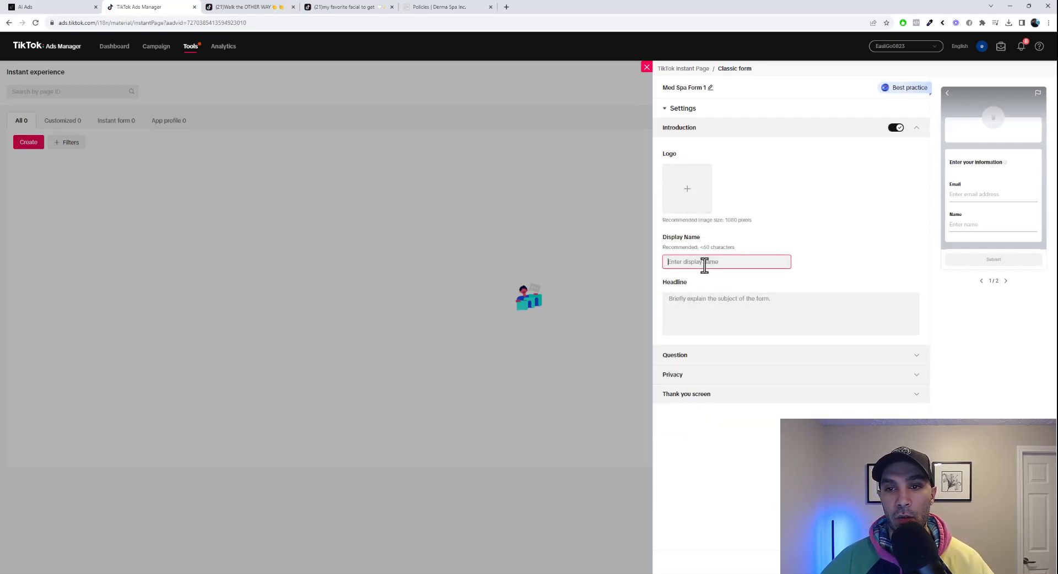
text(Derma Spa)
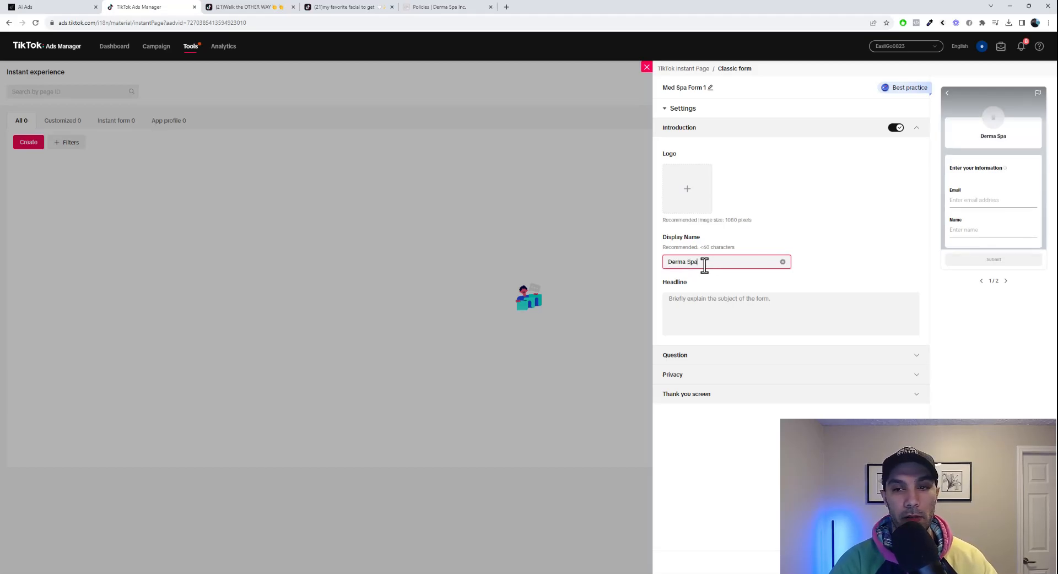
click(717, 307)
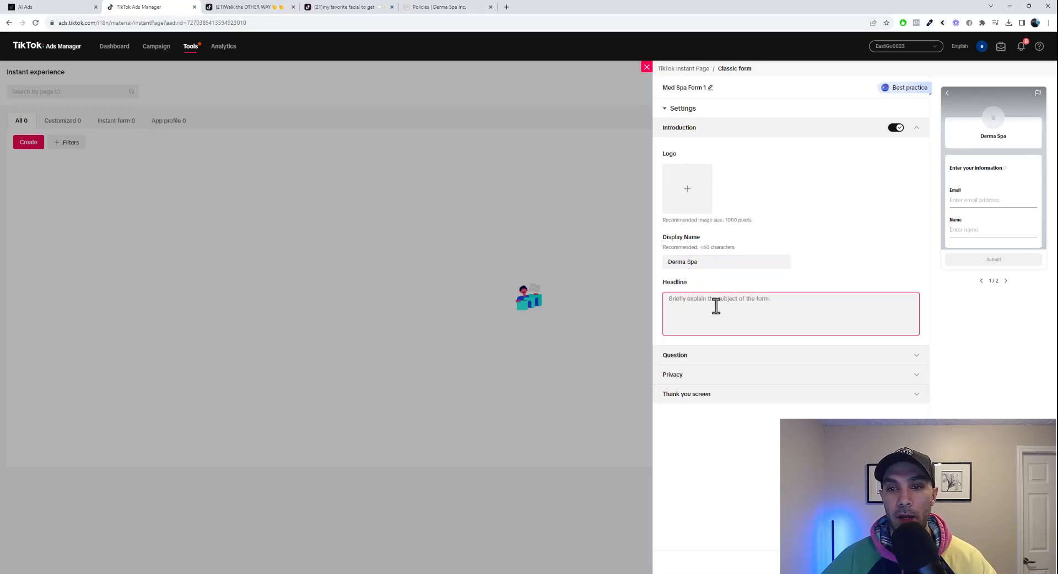
text(We do spa treatment)
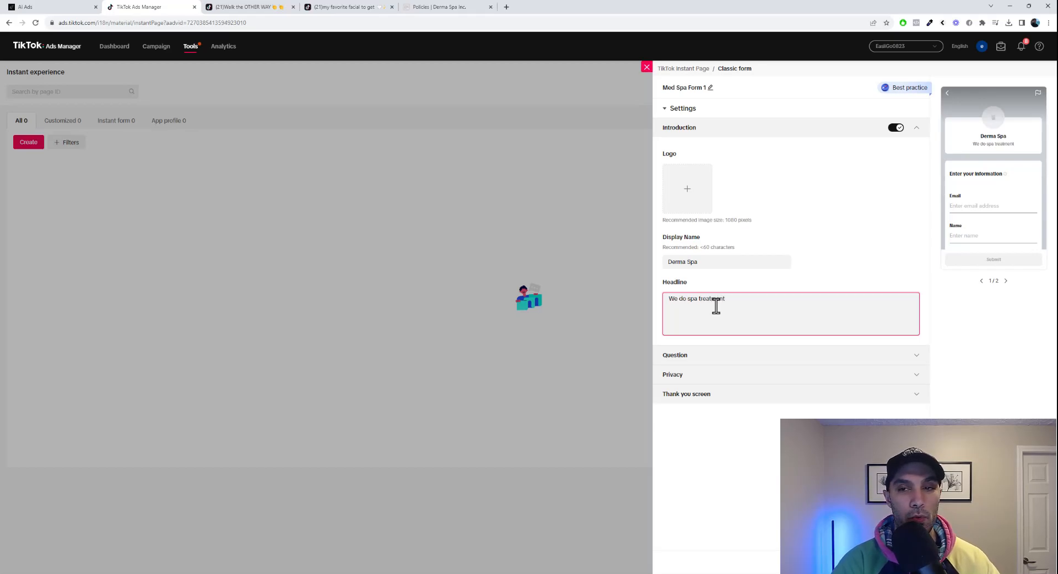
Expand the Question section and look over the personal information fields and the available custom question types.
click(747, 364)
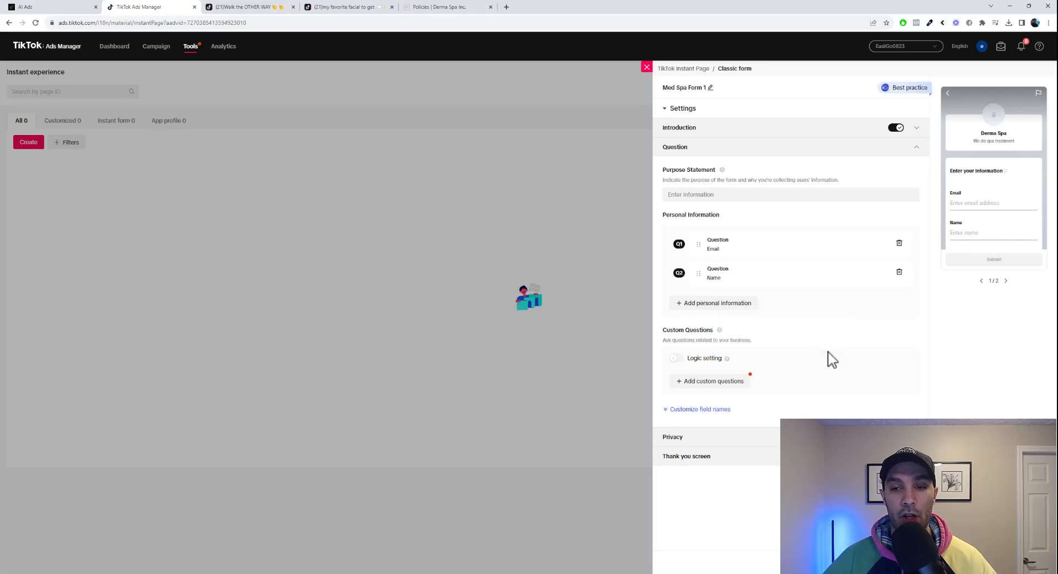
click(708, 385)
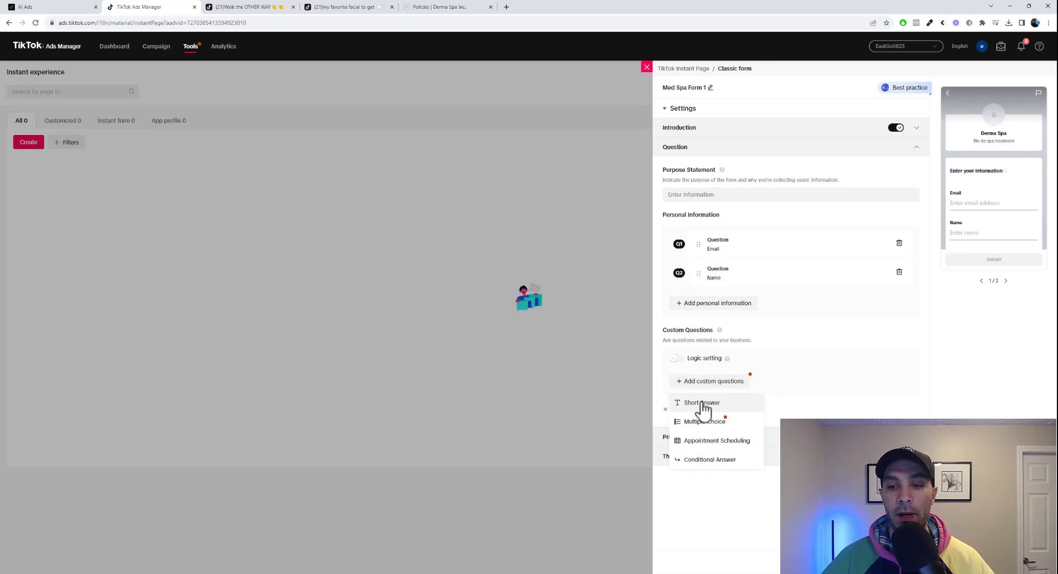
click(821, 375)
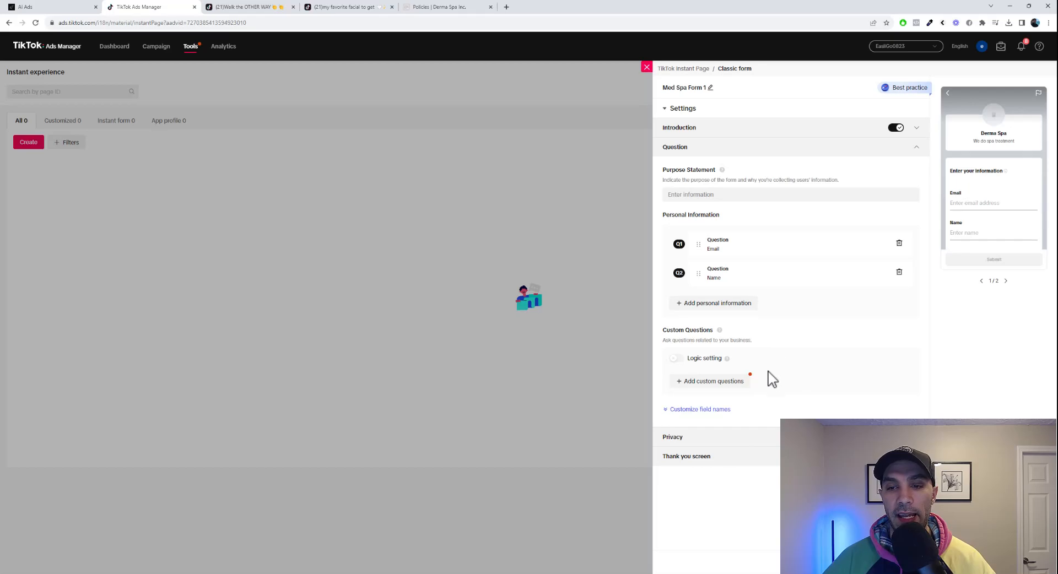
click(768, 445)
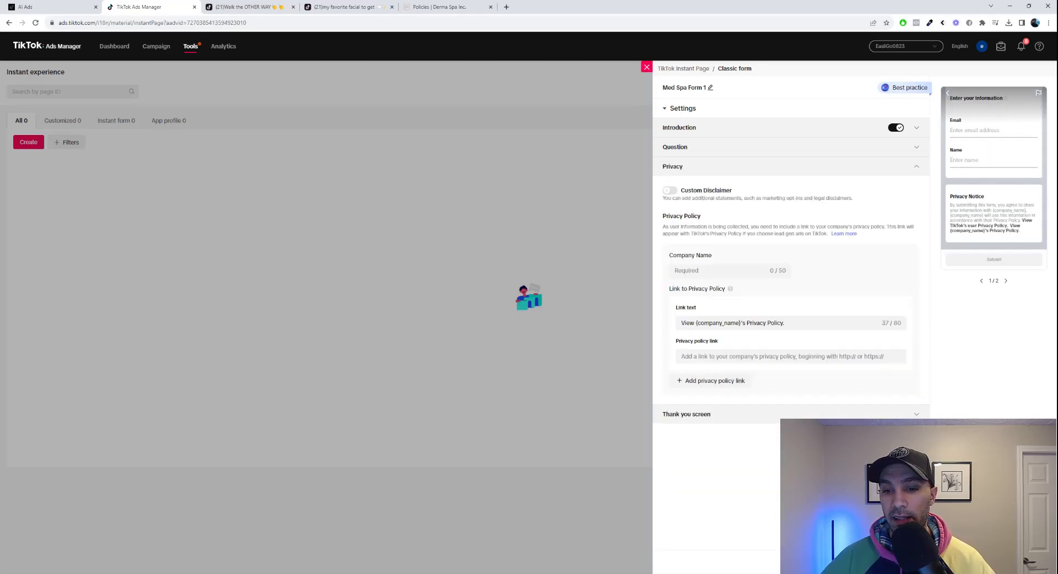
click(723, 358)
text(https://dermaspa.ca/policies/)
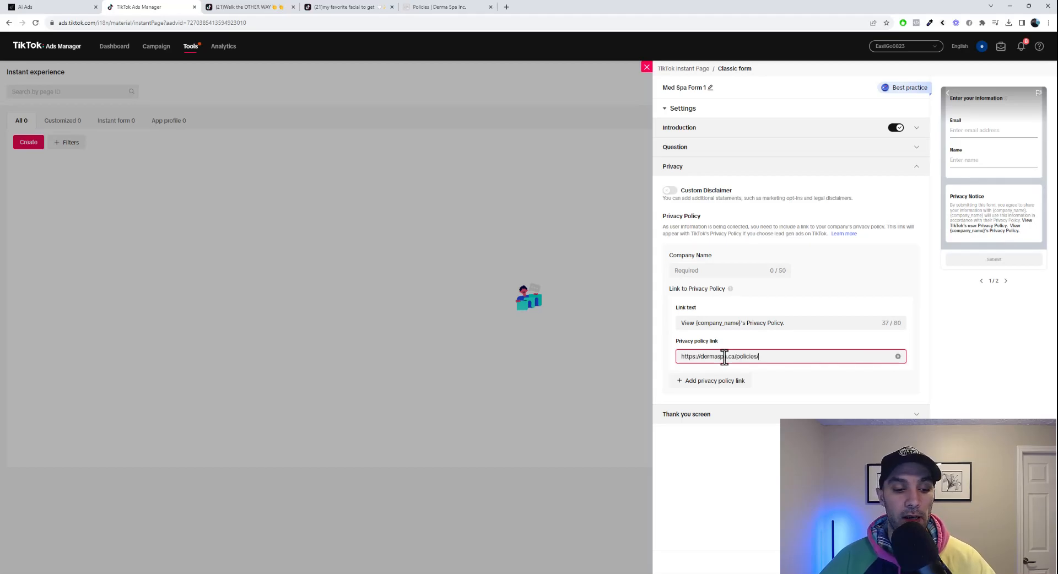
click(663, 330)
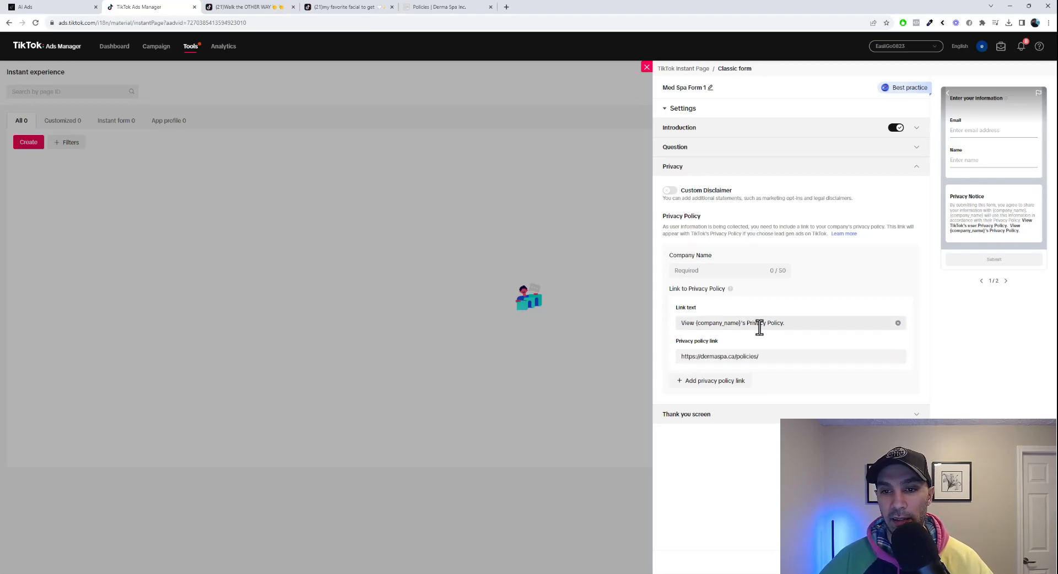
drag(741, 324, 696, 324)
key(BackSpace)
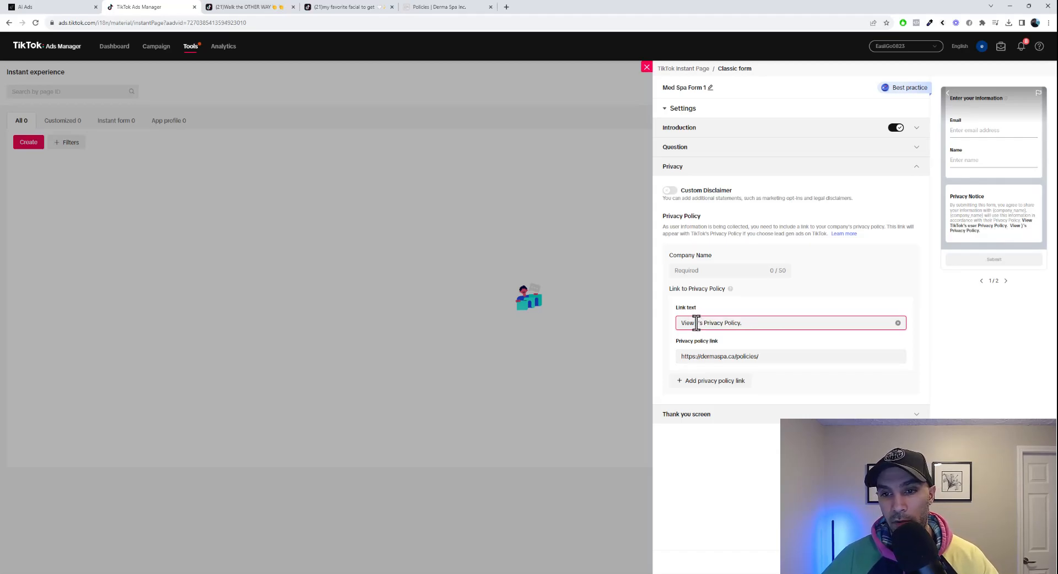
text(Derma Spa)
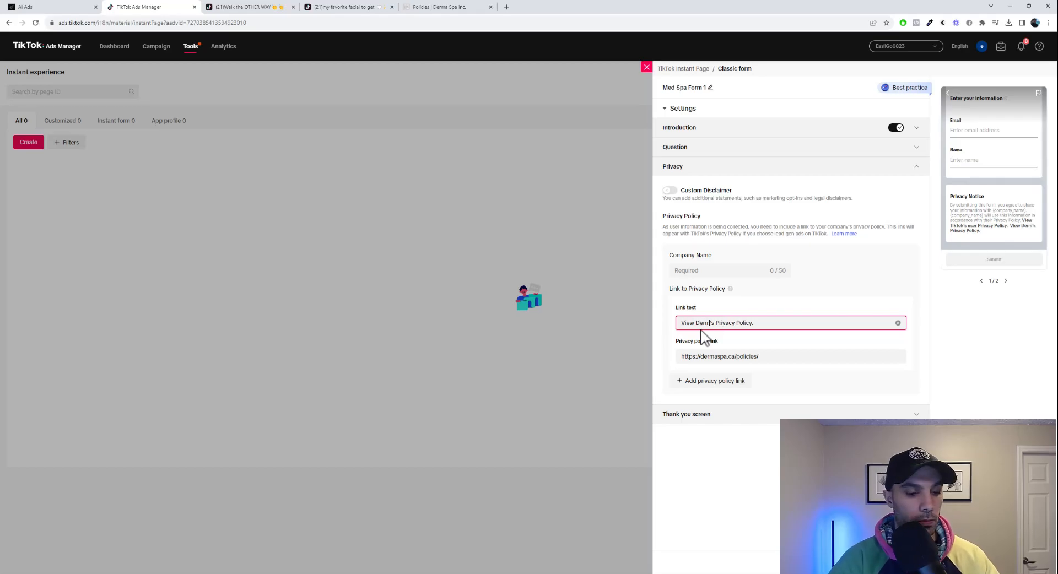
key(Delete)
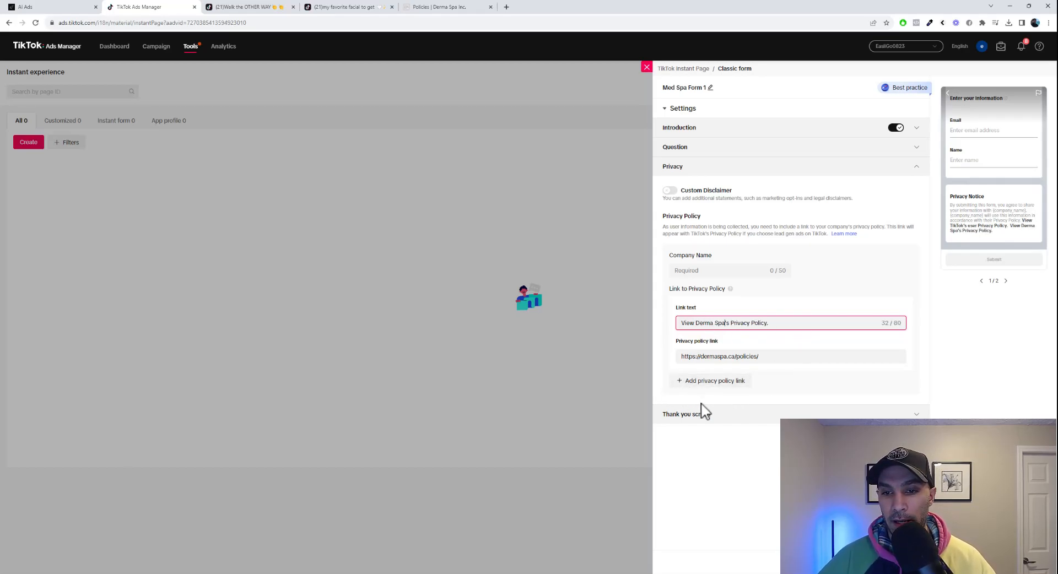
click(714, 418)
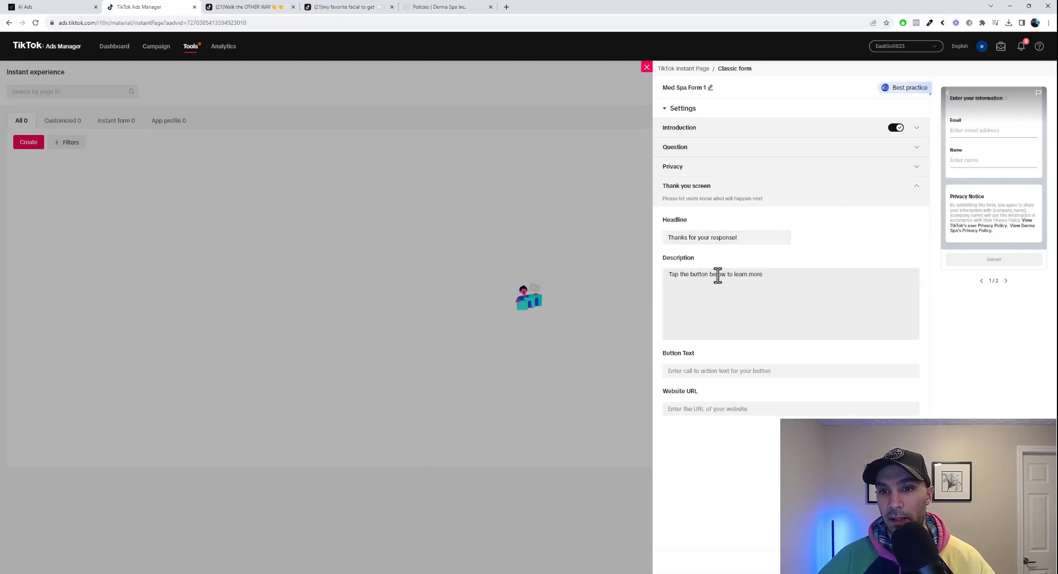
click(699, 373)
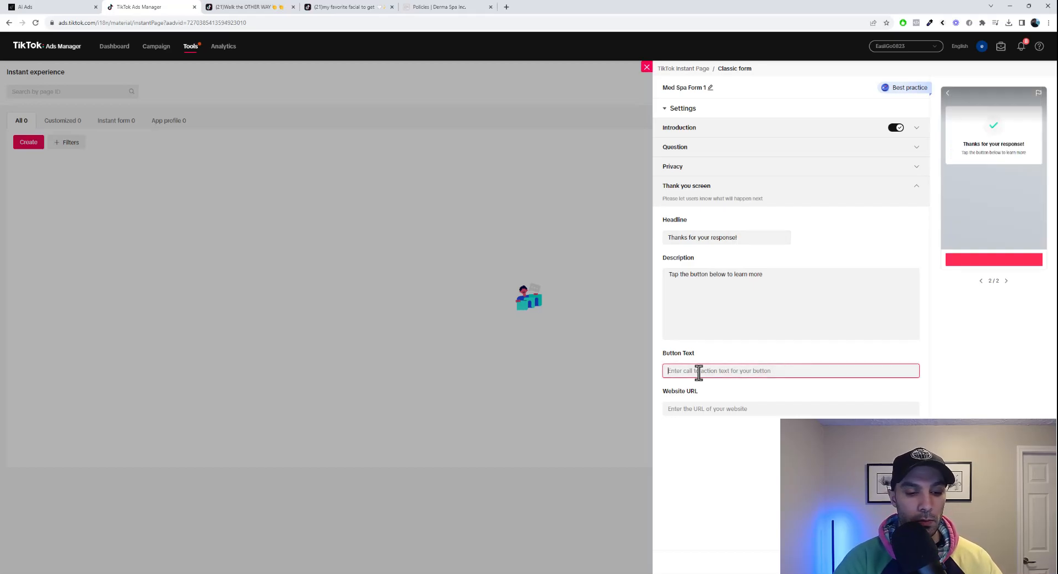
text(View Website)
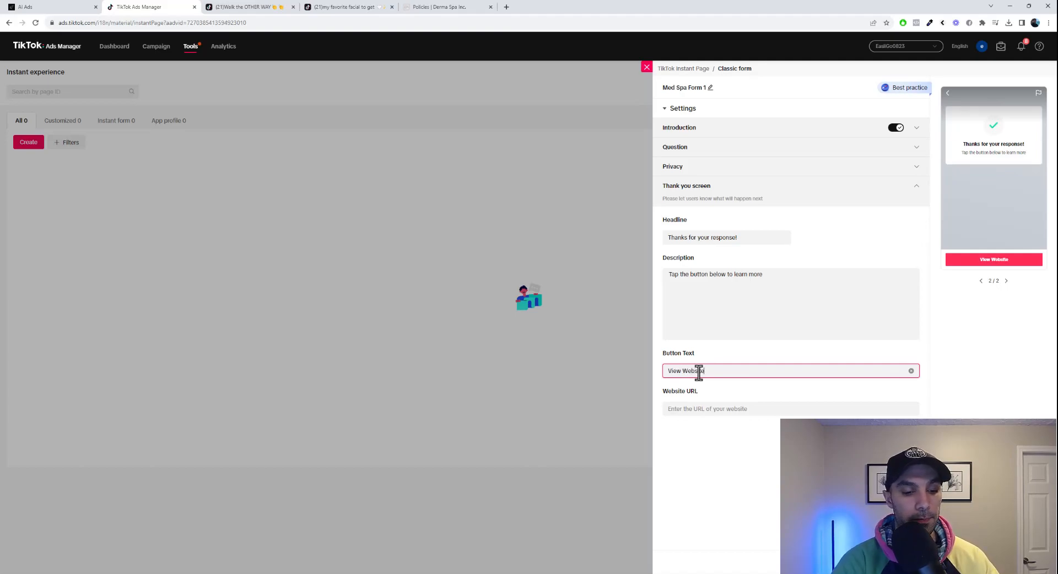
click(709, 411)
text(https://dermaspa.ca/policies/)
drag(750, 411, 724, 414)
key(BackSpace)
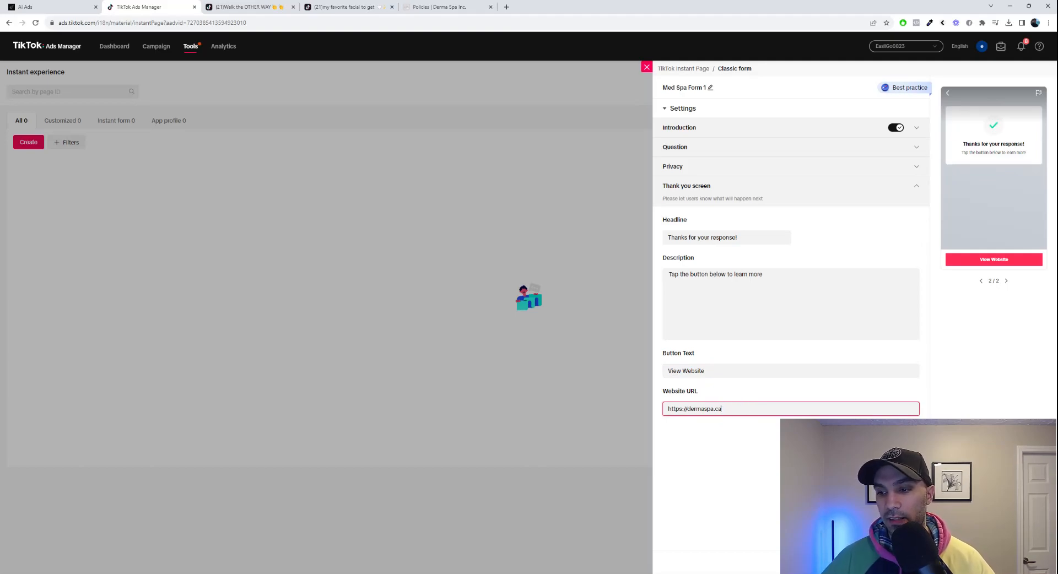
Submit the form, reopen its incomplete sections to finish creating it, and close the form builder.
click(1024, 562)
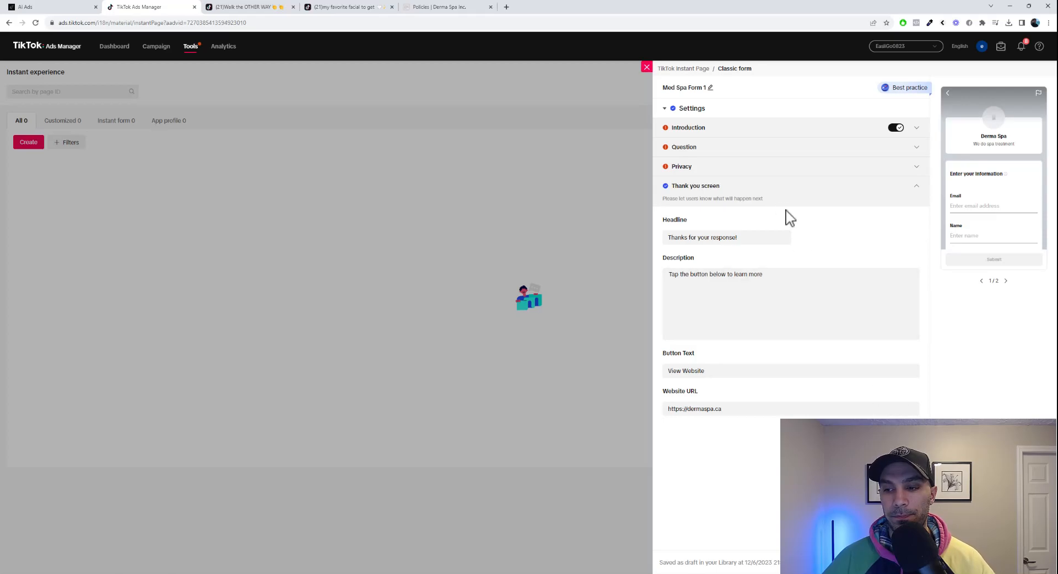
click(918, 128)
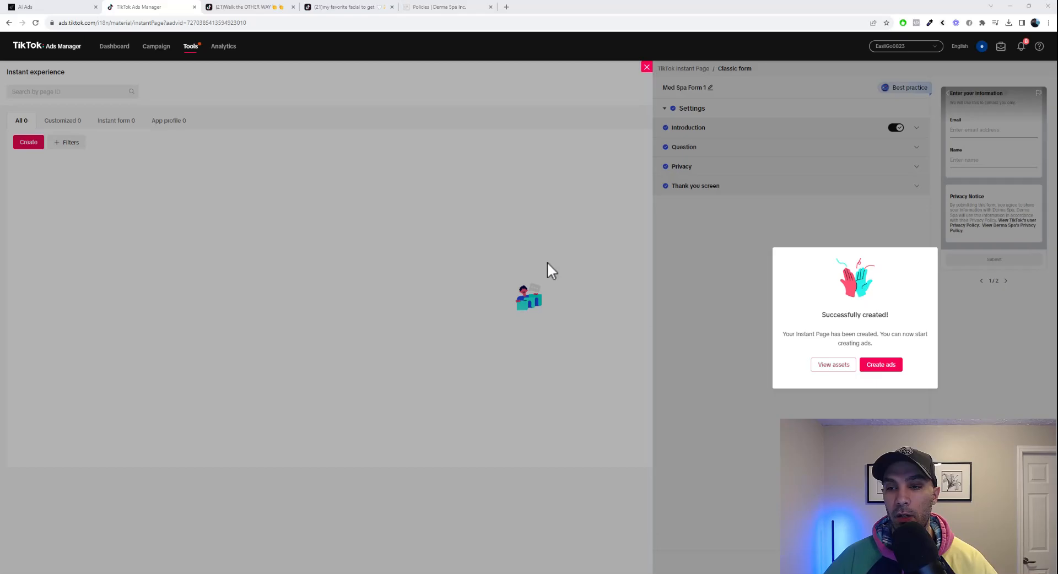
click(647, 67)
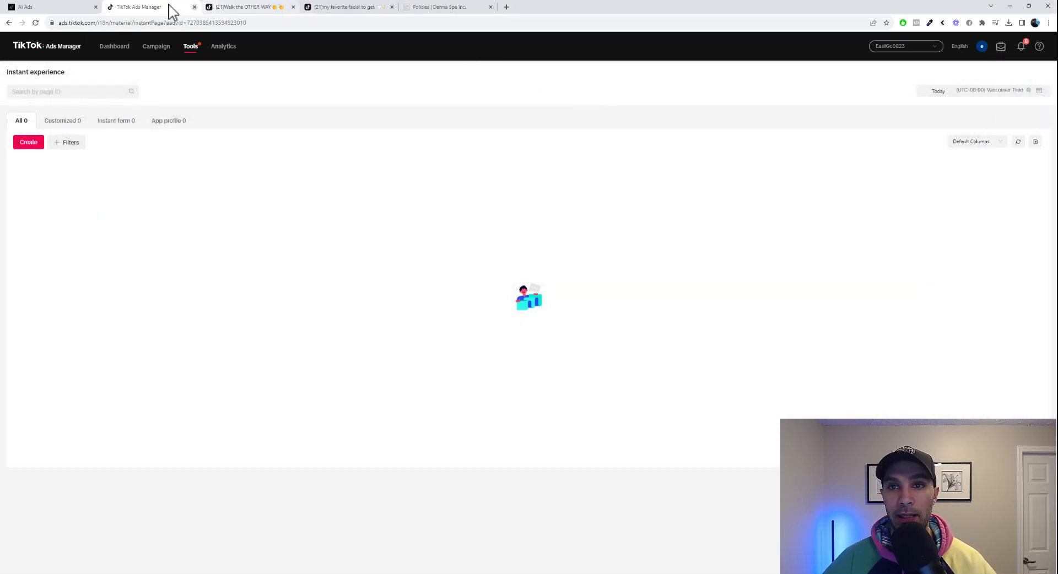
Switch to the AI Ads campaign and attach the lead form "Med Spa Form 1" in the Recommended Creative section.
click(71, 7)
click(196, 281)
click(248, 234)
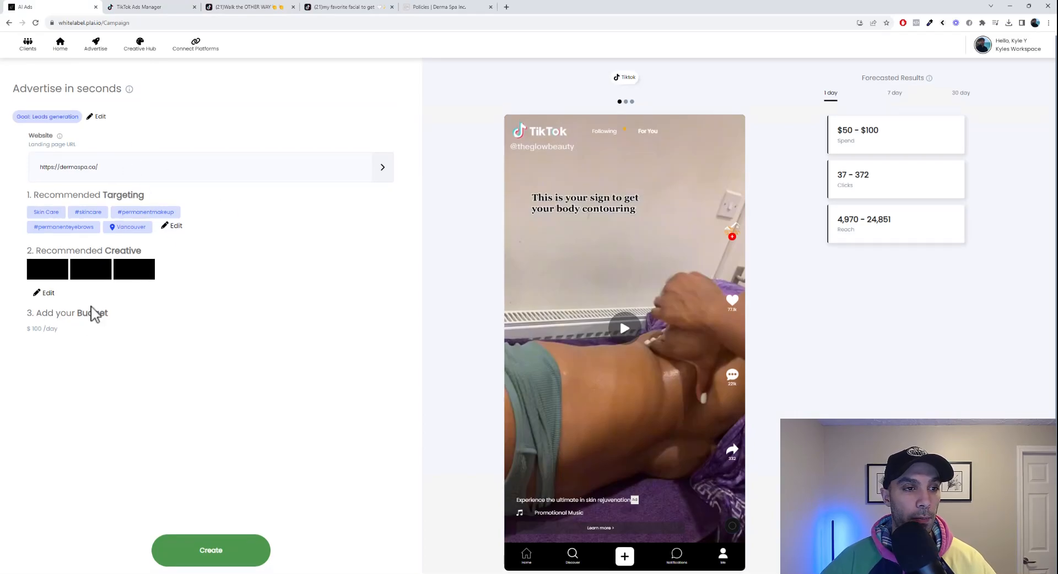
click(47, 295)
scroll(110, 331, down, 3)
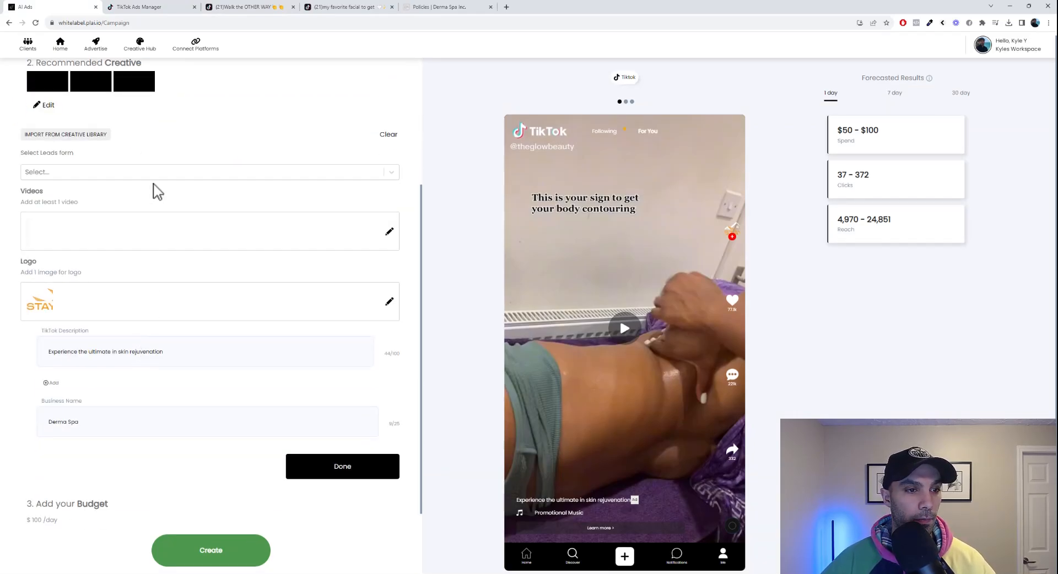
click(154, 174)
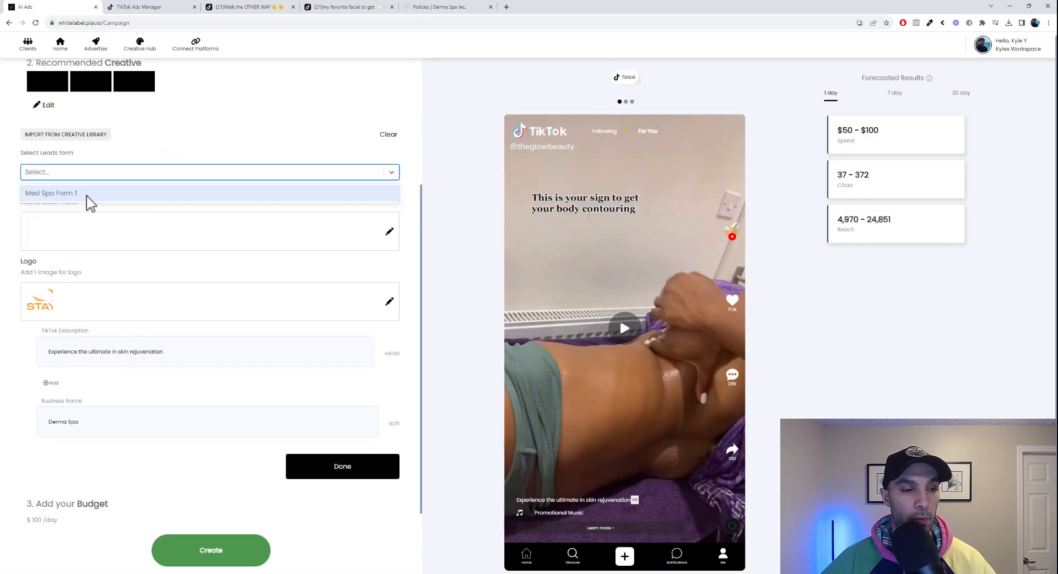
click(66, 196)
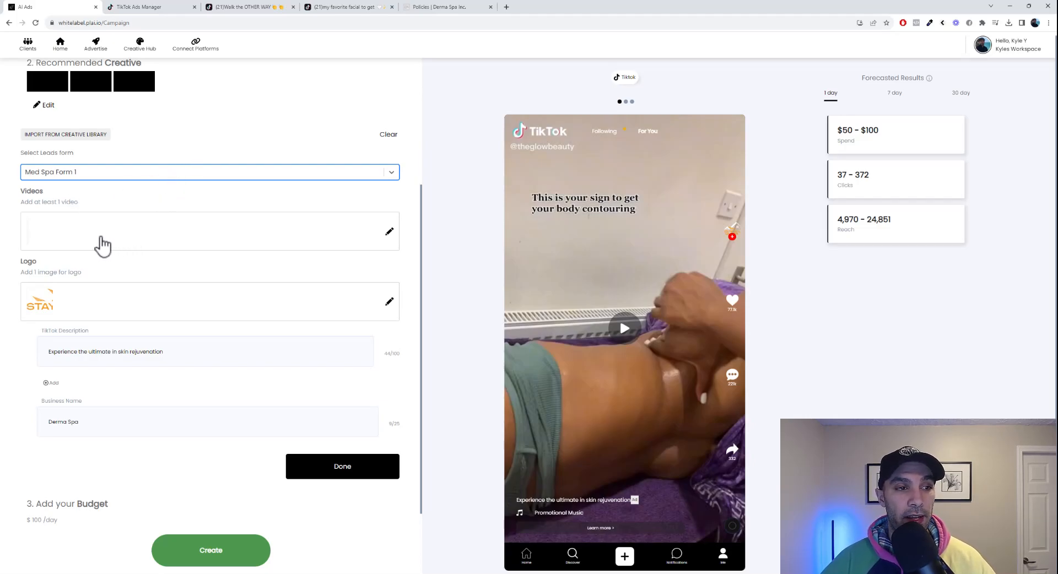
scroll(80, 239, down, 1)
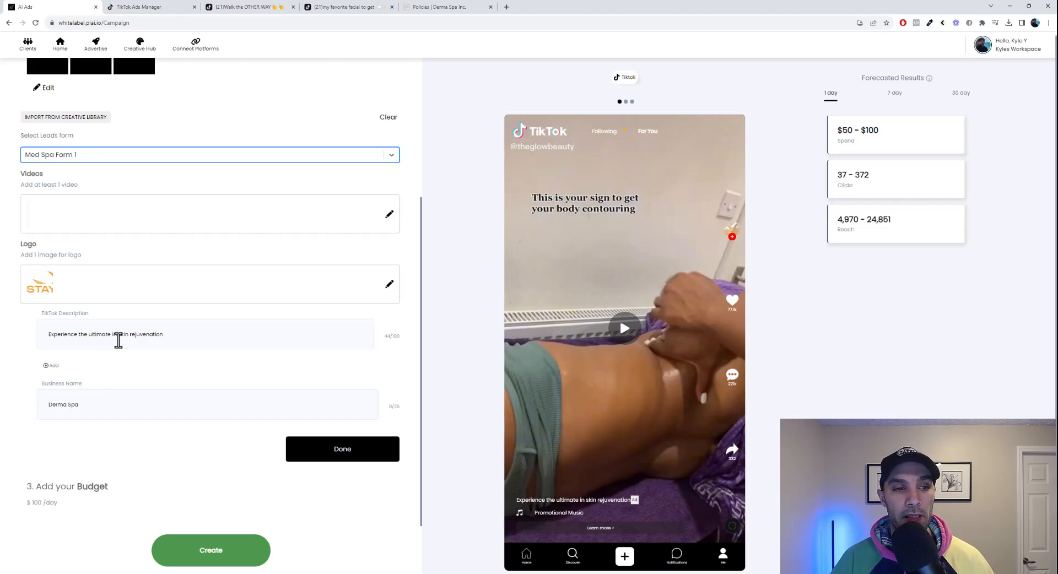
click(49, 366)
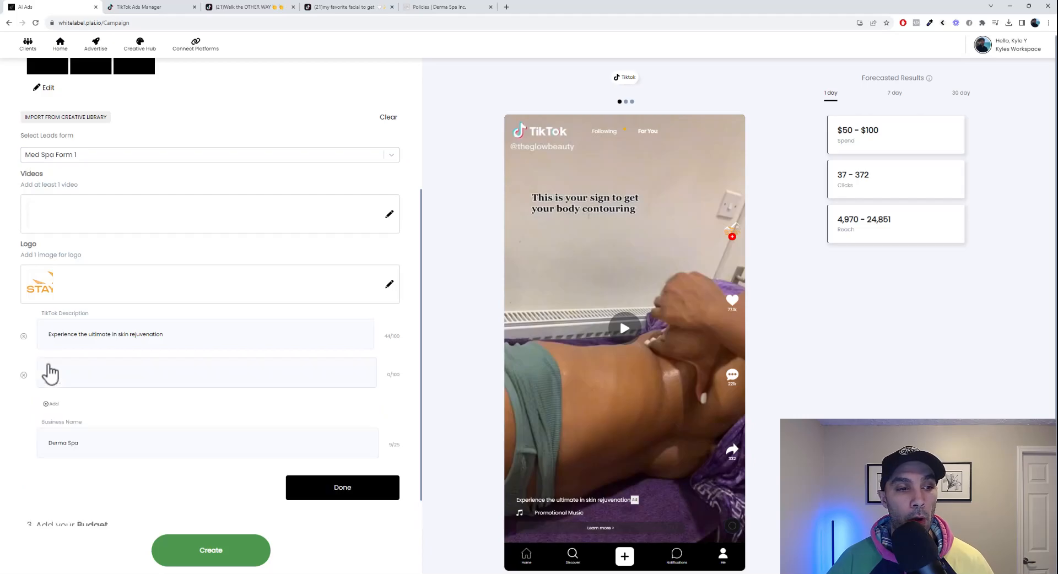
click(51, 405)
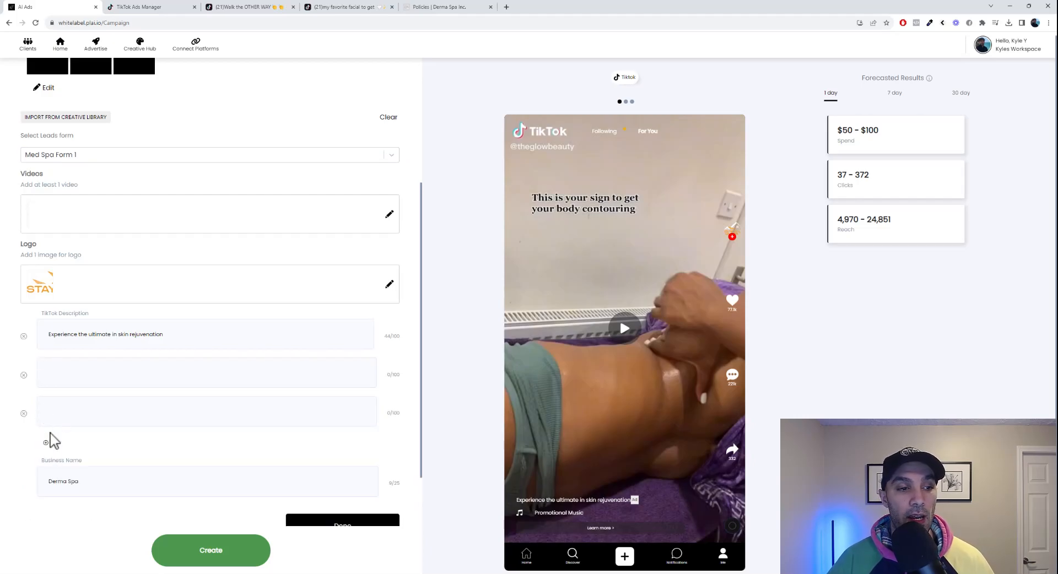
click(23, 375)
click(24, 375)
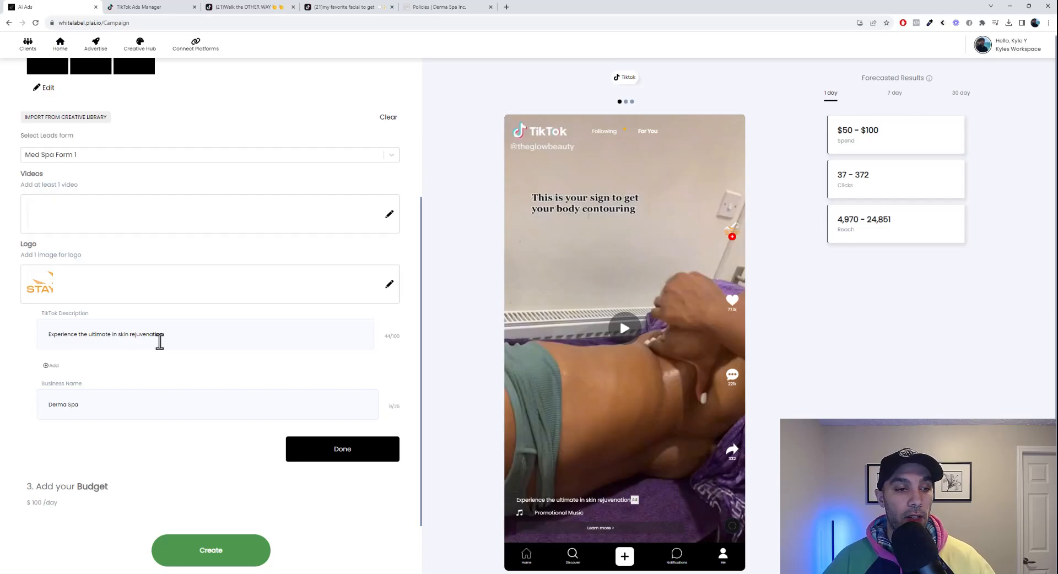
Finish editing the creative and accept the TikTok budget of CAD $100 per day.
click(343, 449)
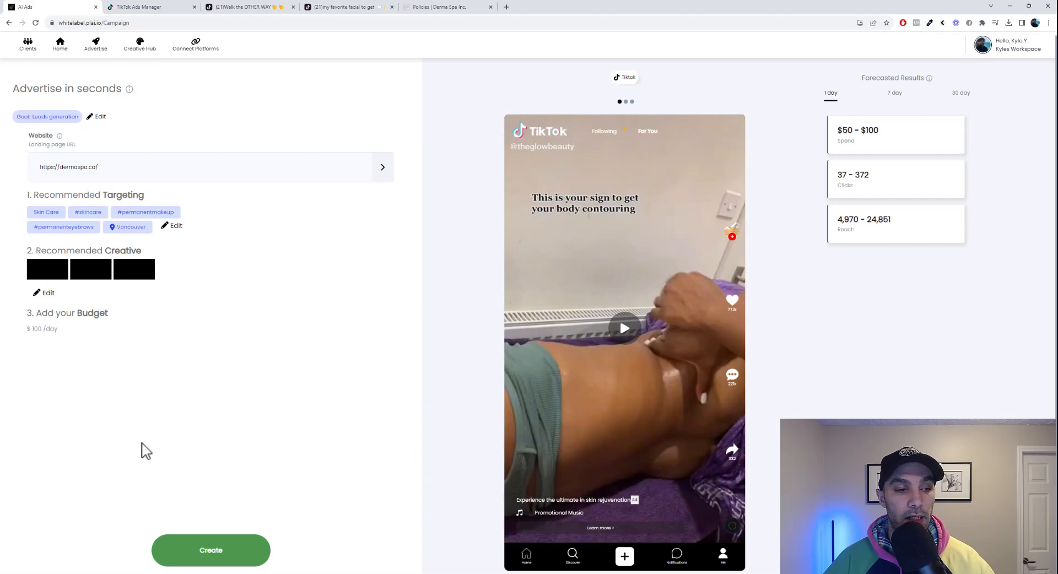
click(54, 326)
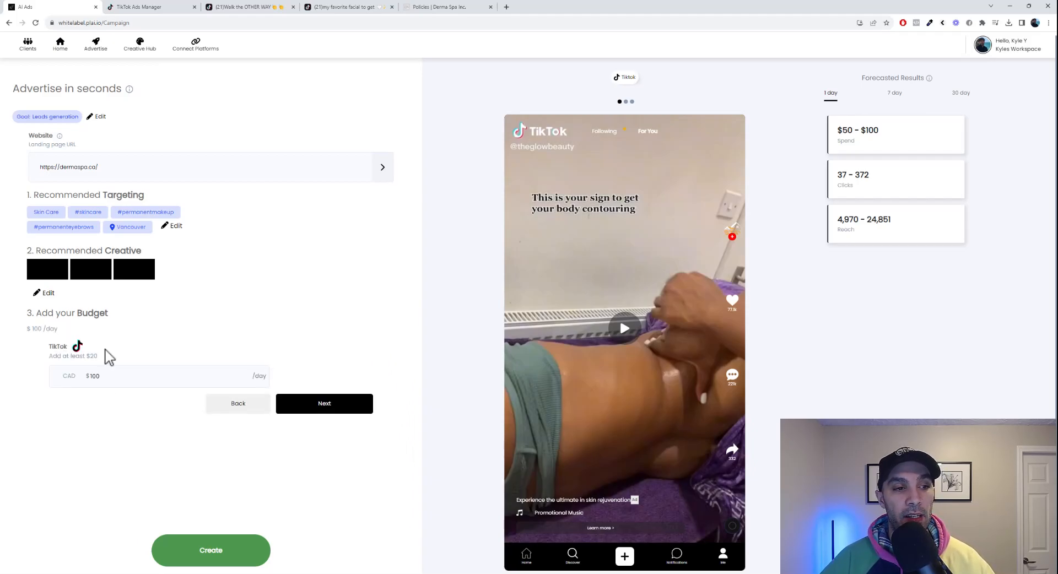
click(325, 405)
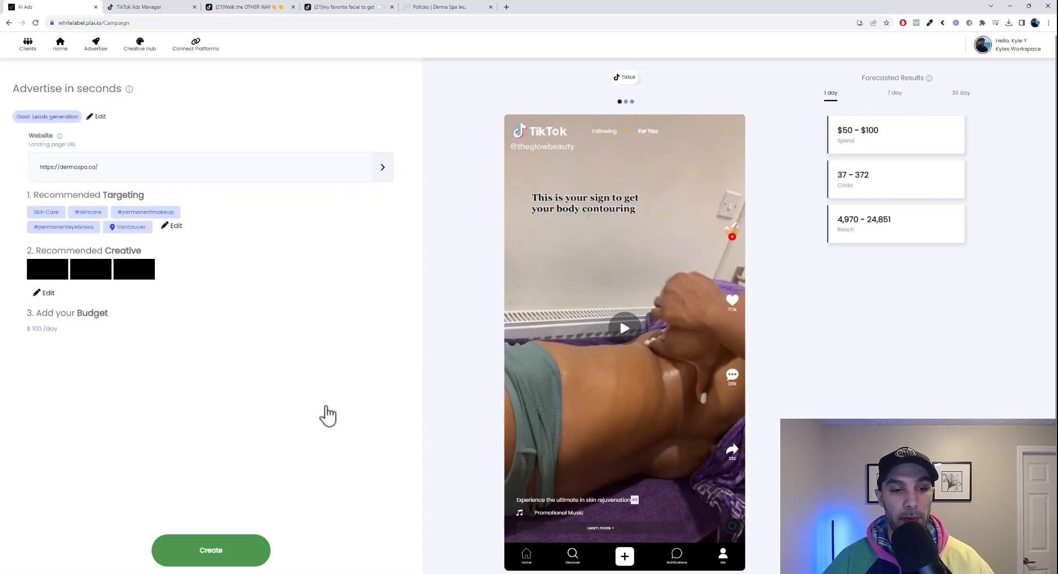
Proceed to the ad creation confirmation page and go back without confirming.
click(234, 559)
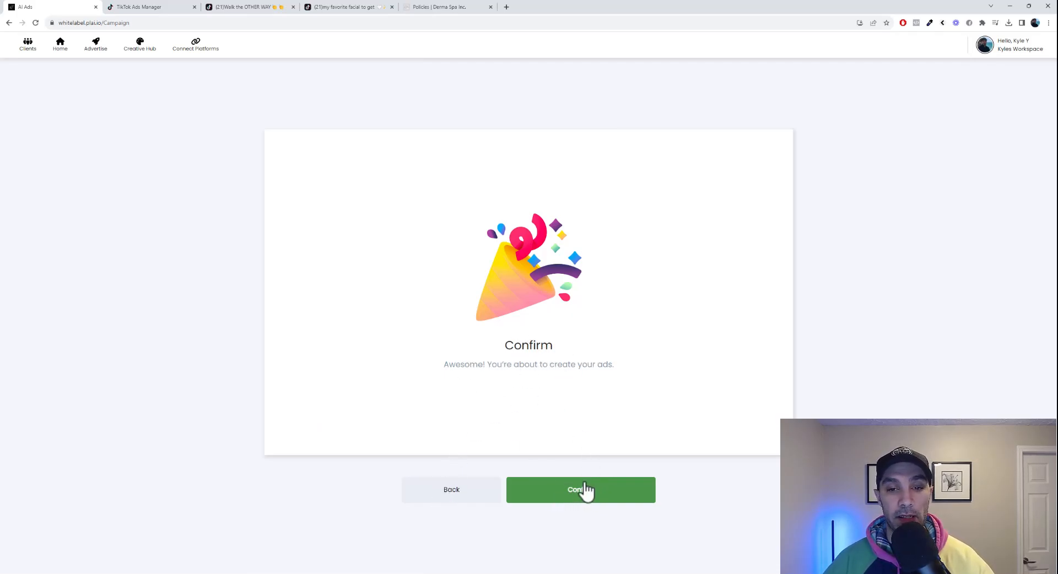
click(462, 492)
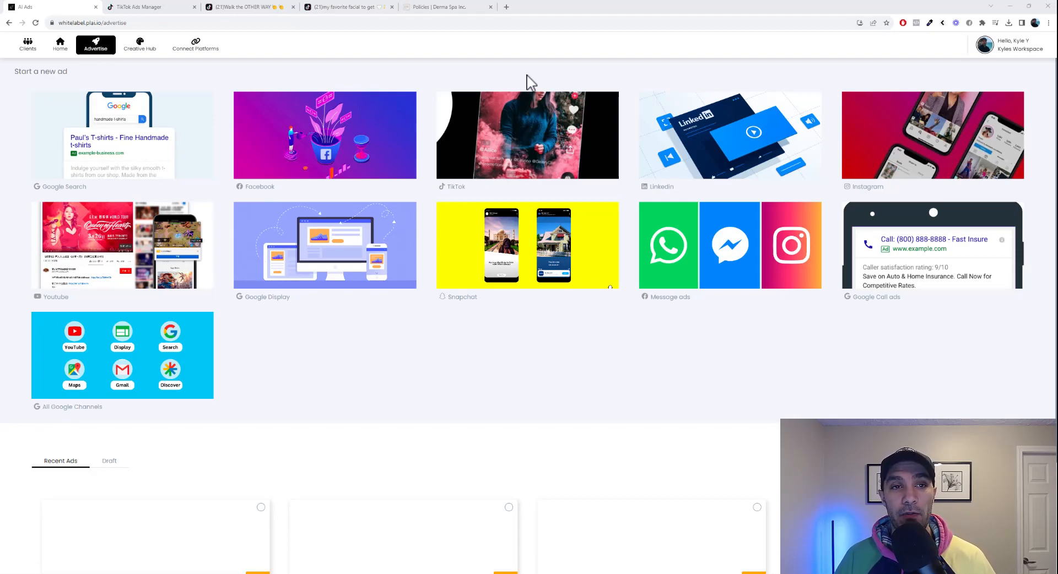
Start a new Facebook ad and look over its suggested targeting, primary texts and headlines for Derma Spa.
click(292, 135)
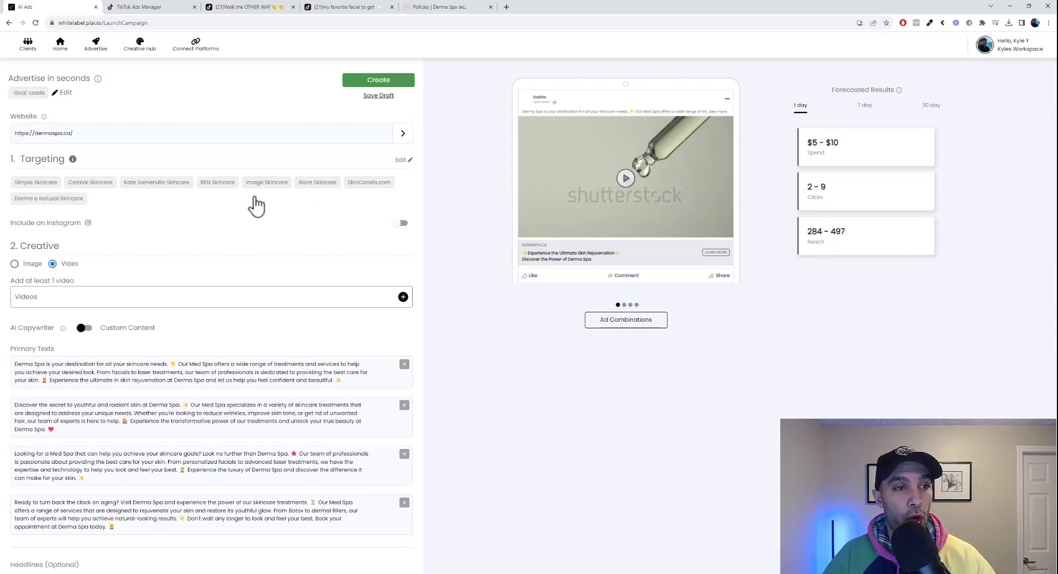
scroll(188, 234, down, 2)
scroll(143, 222, down, 2)
scroll(144, 222, up, 1)
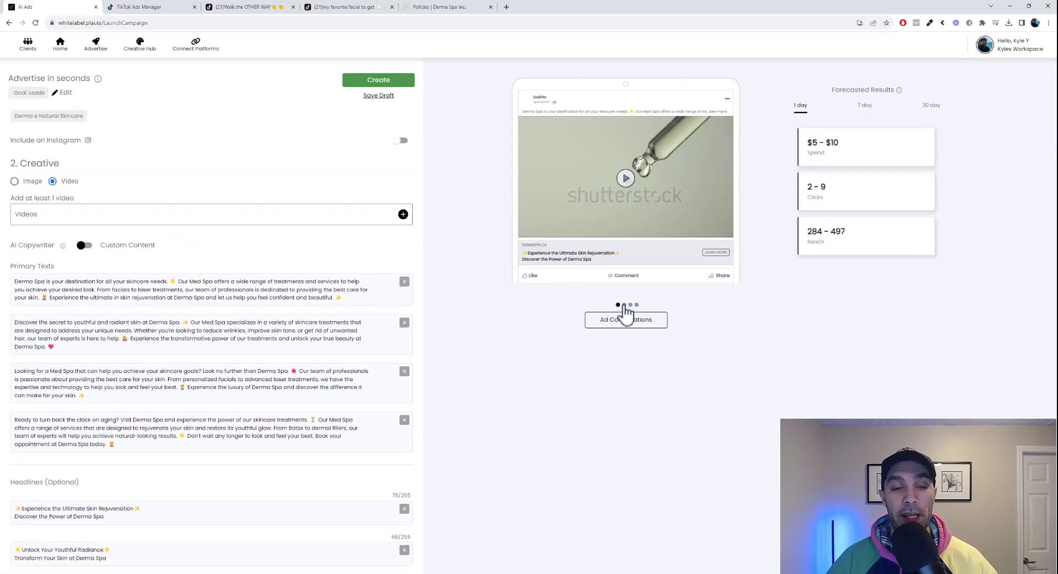
scroll(281, 253, down, 1)
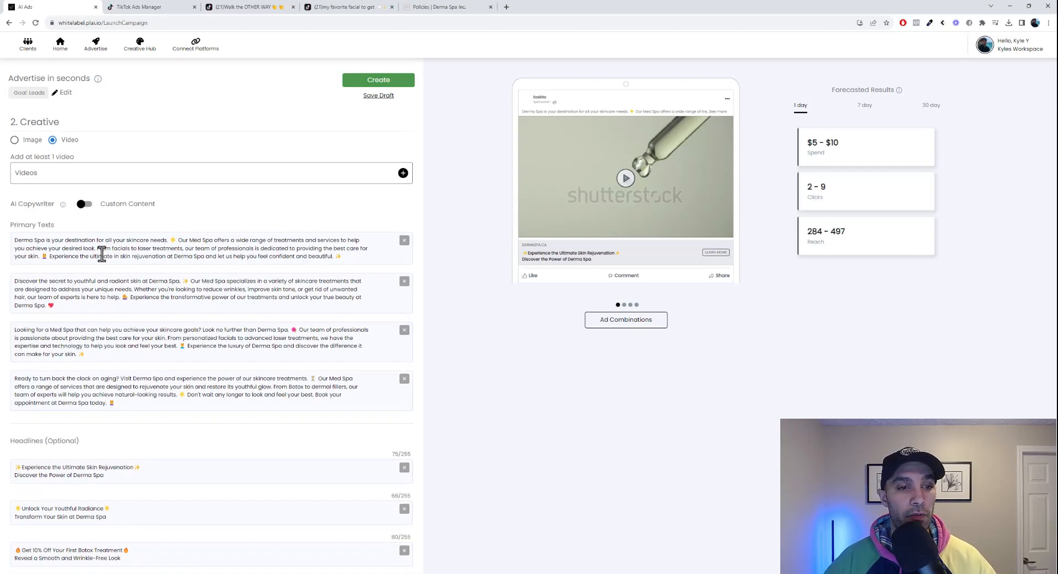
scroll(142, 277, down, 6)
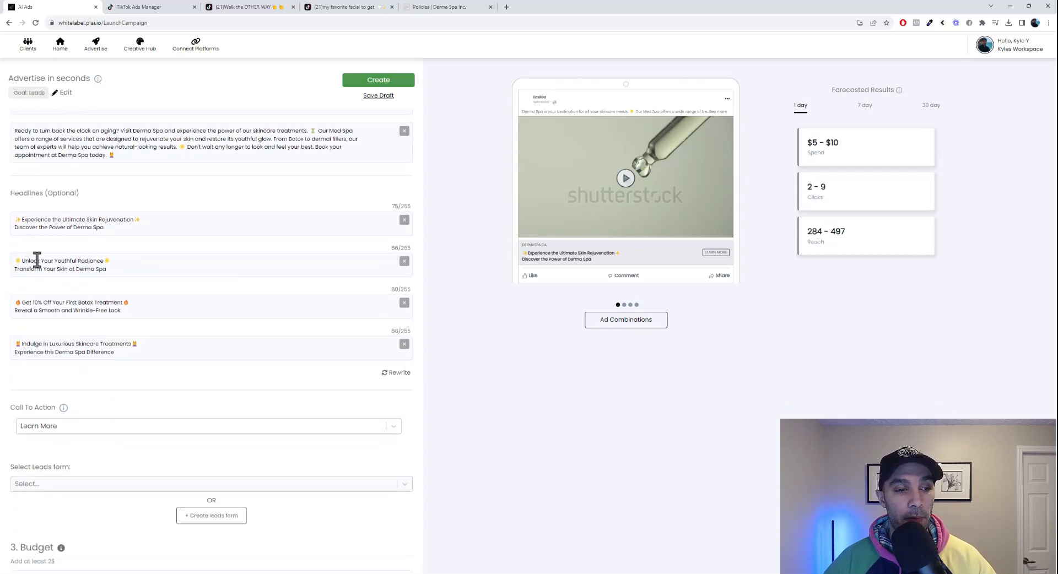
scroll(135, 270, down, 1)
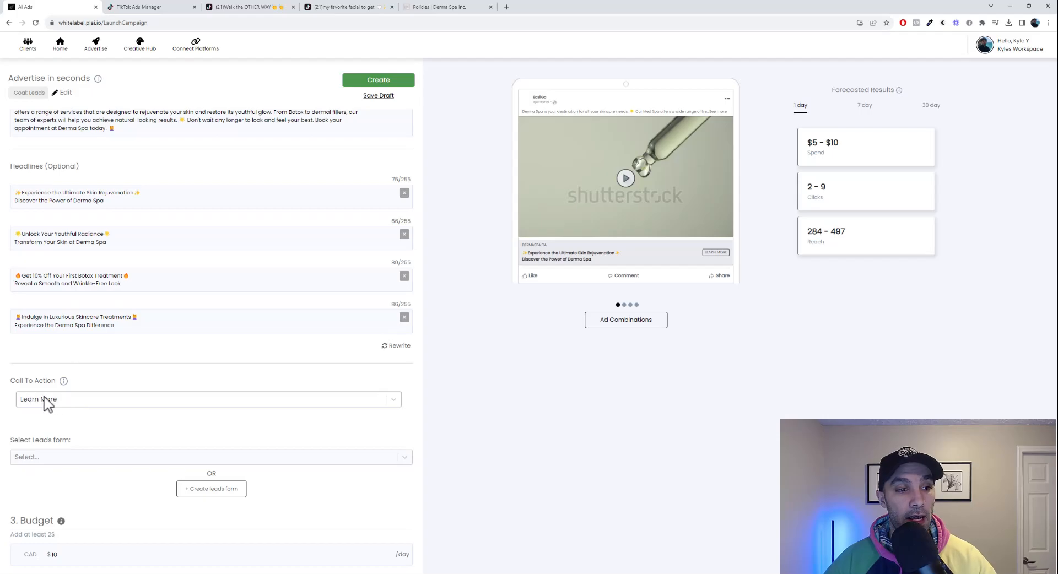
Examine the call-to-action options and the selectable lead forms for the Facebook ad without changing either.
click(396, 404)
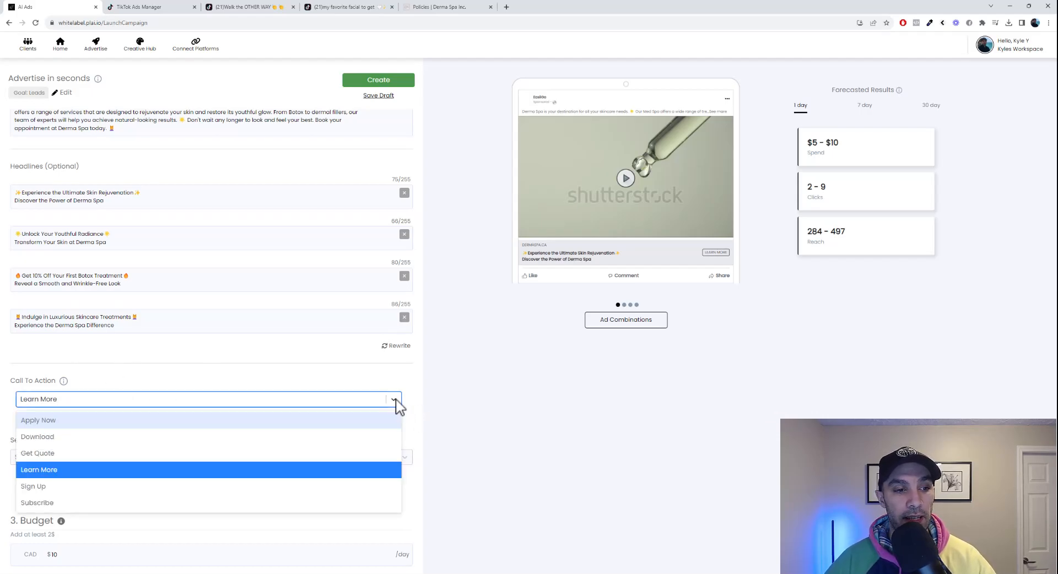
click(432, 386)
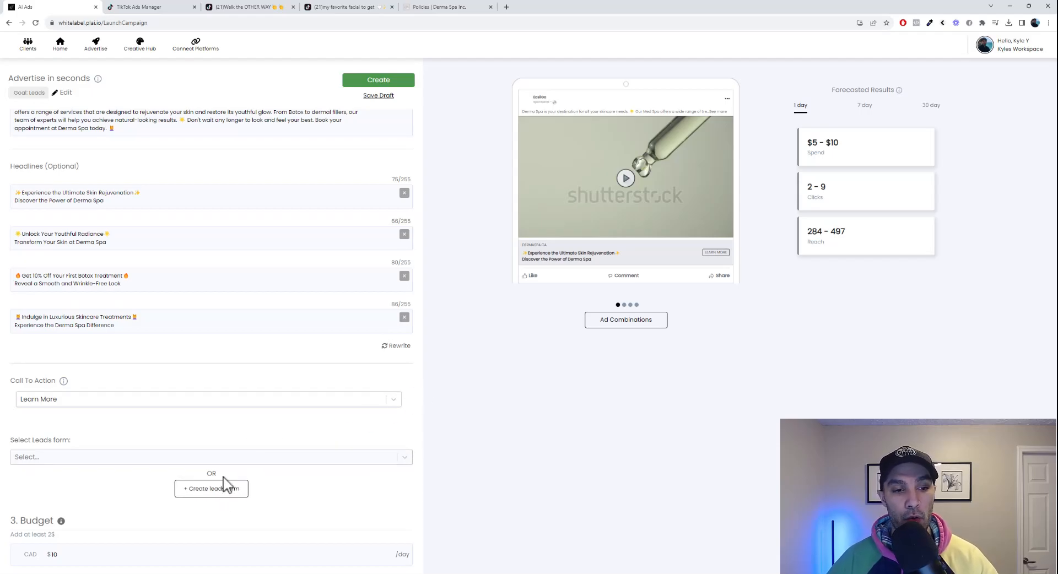
click(240, 457)
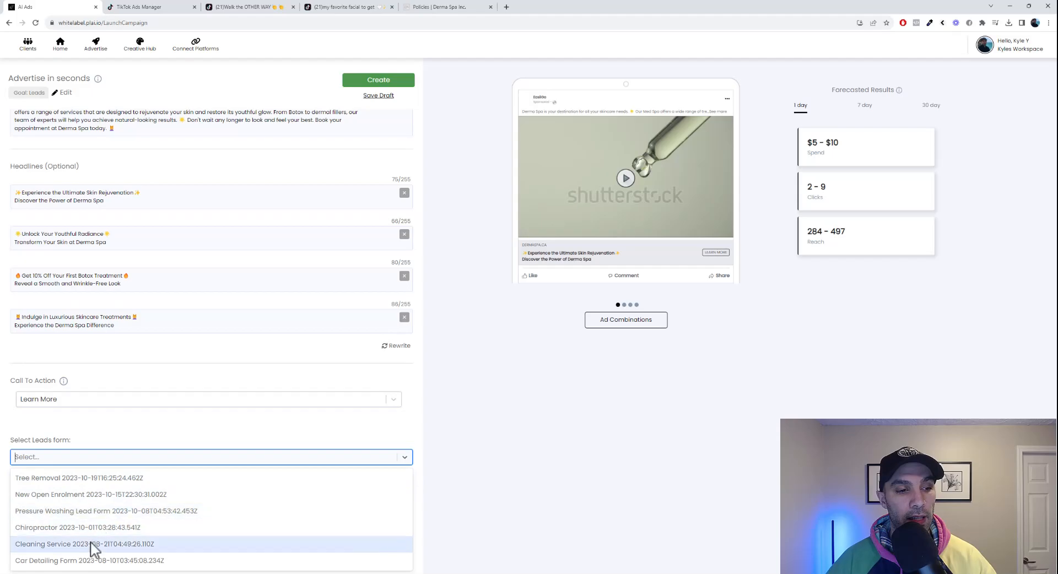
click(422, 401)
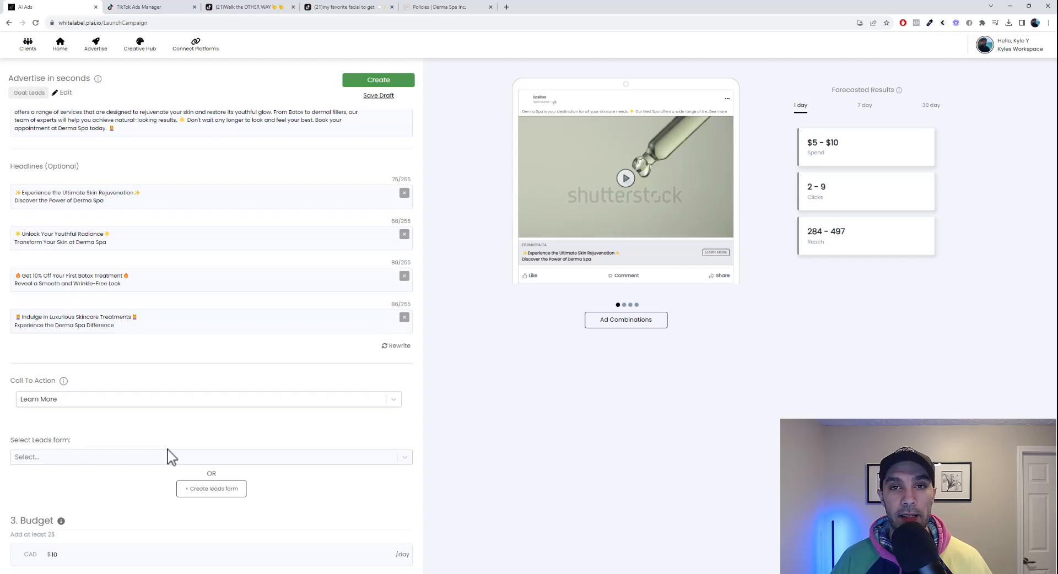
Start a new Google Search ad and look over its keywords, locations, headlines, descriptions and lead options.
click(103, 55)
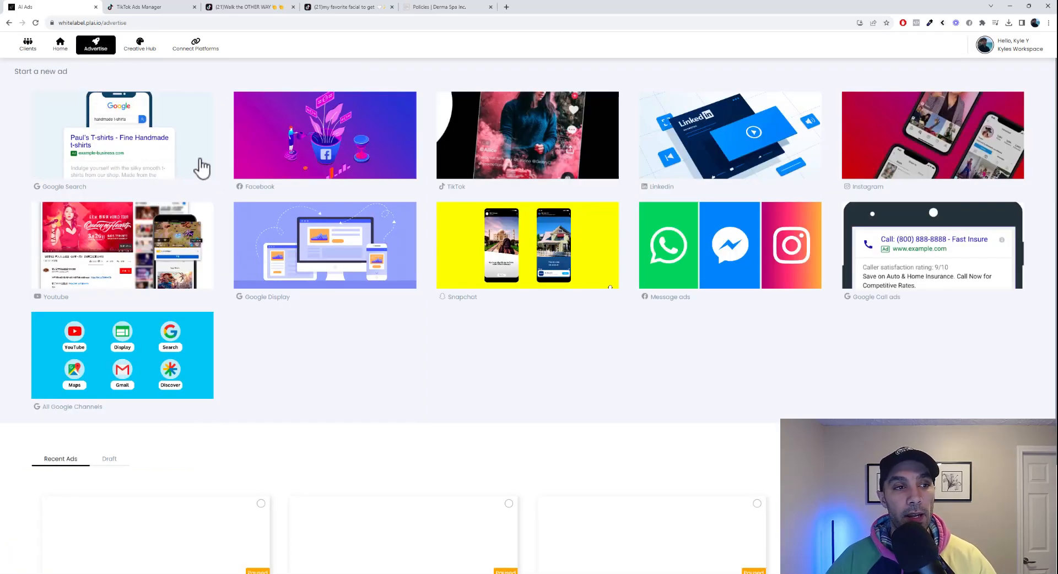
click(202, 167)
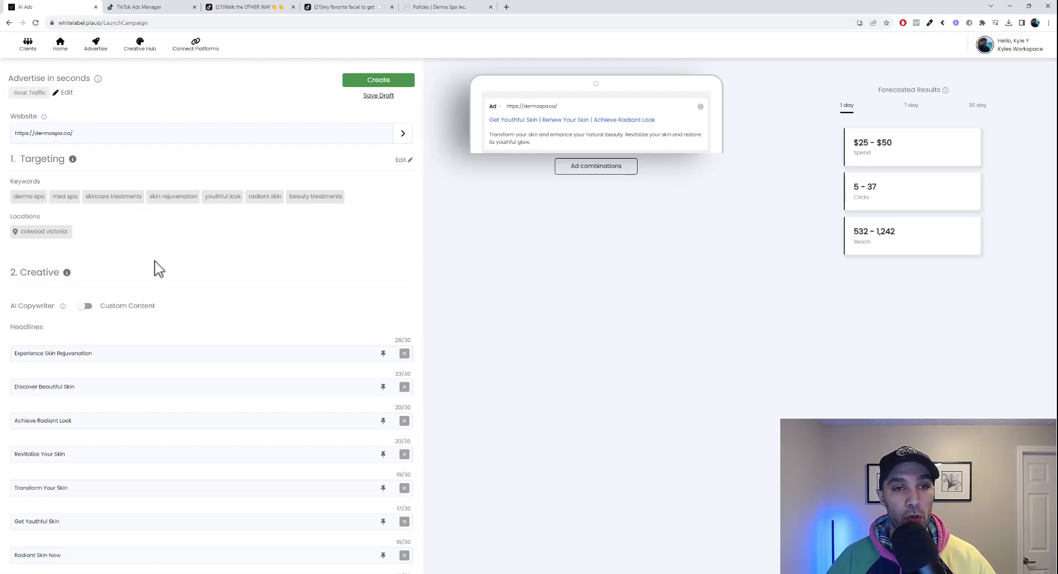
scroll(110, 276, down, 3)
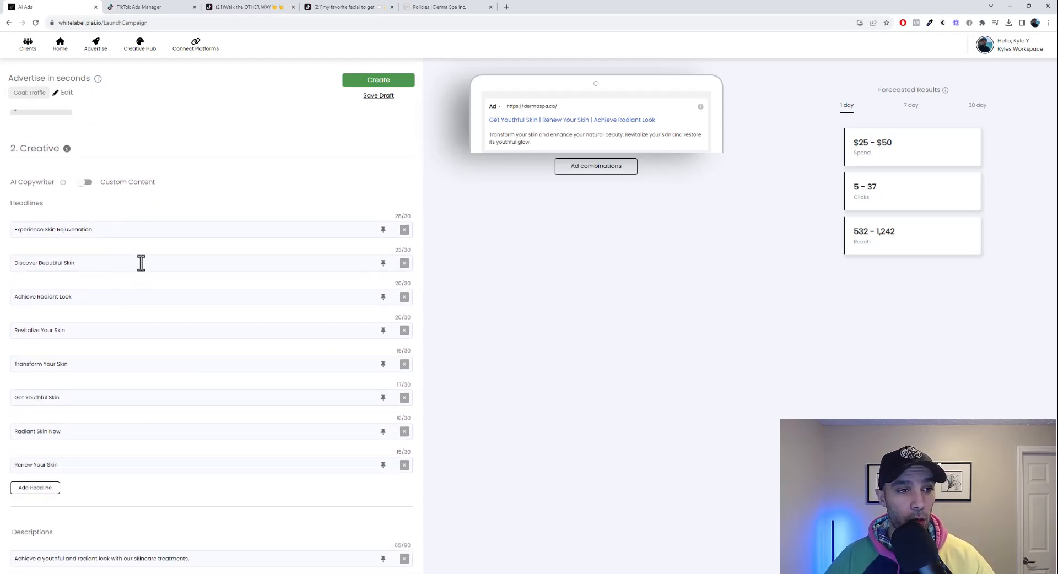
scroll(182, 231, down, 5)
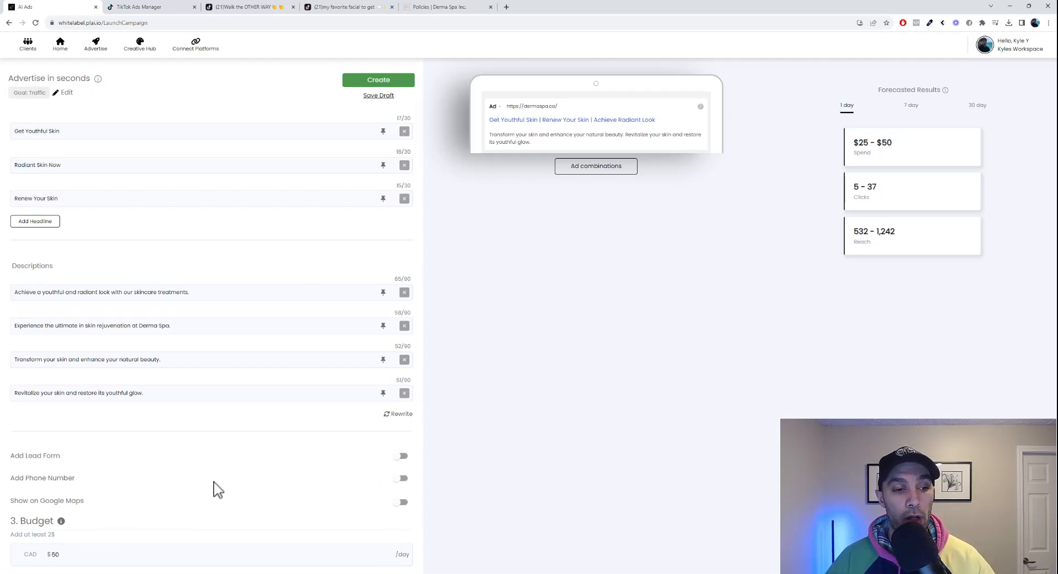
Try the Add Phone Number option for the Google Search ad and turn it back off.
click(401, 479)
click(407, 480)
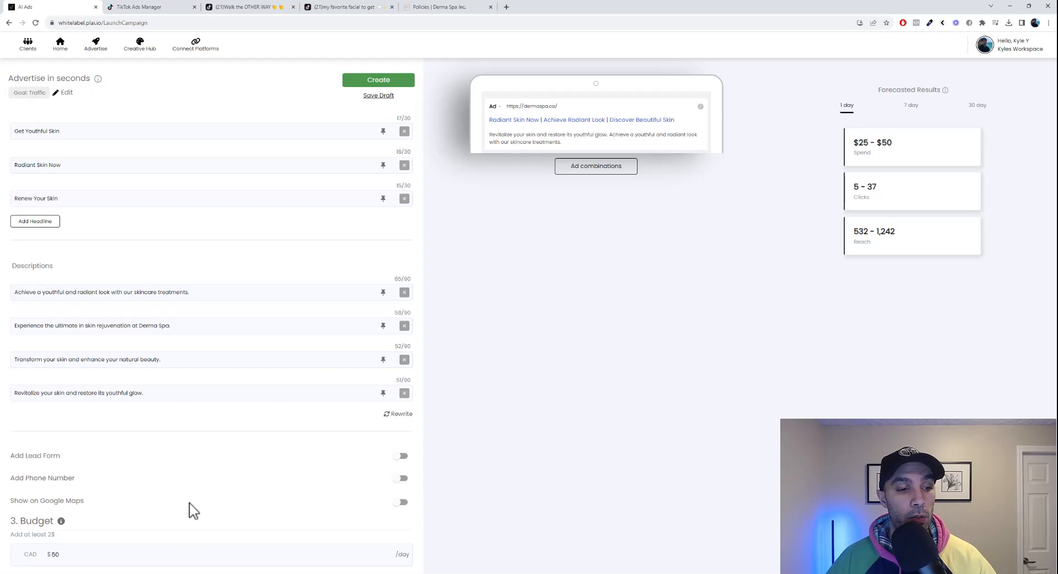
scroll(243, 264, up, 7)
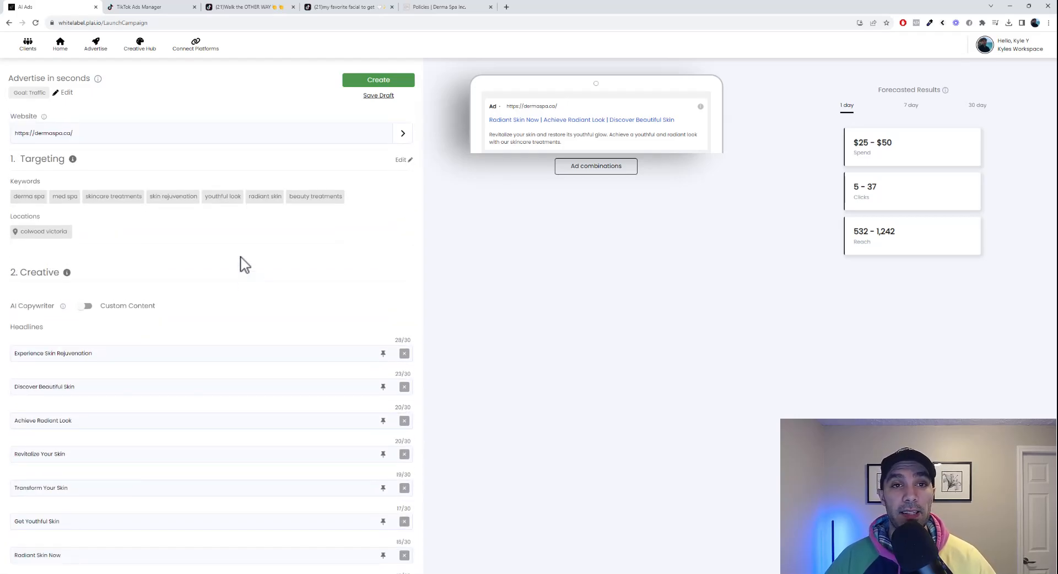